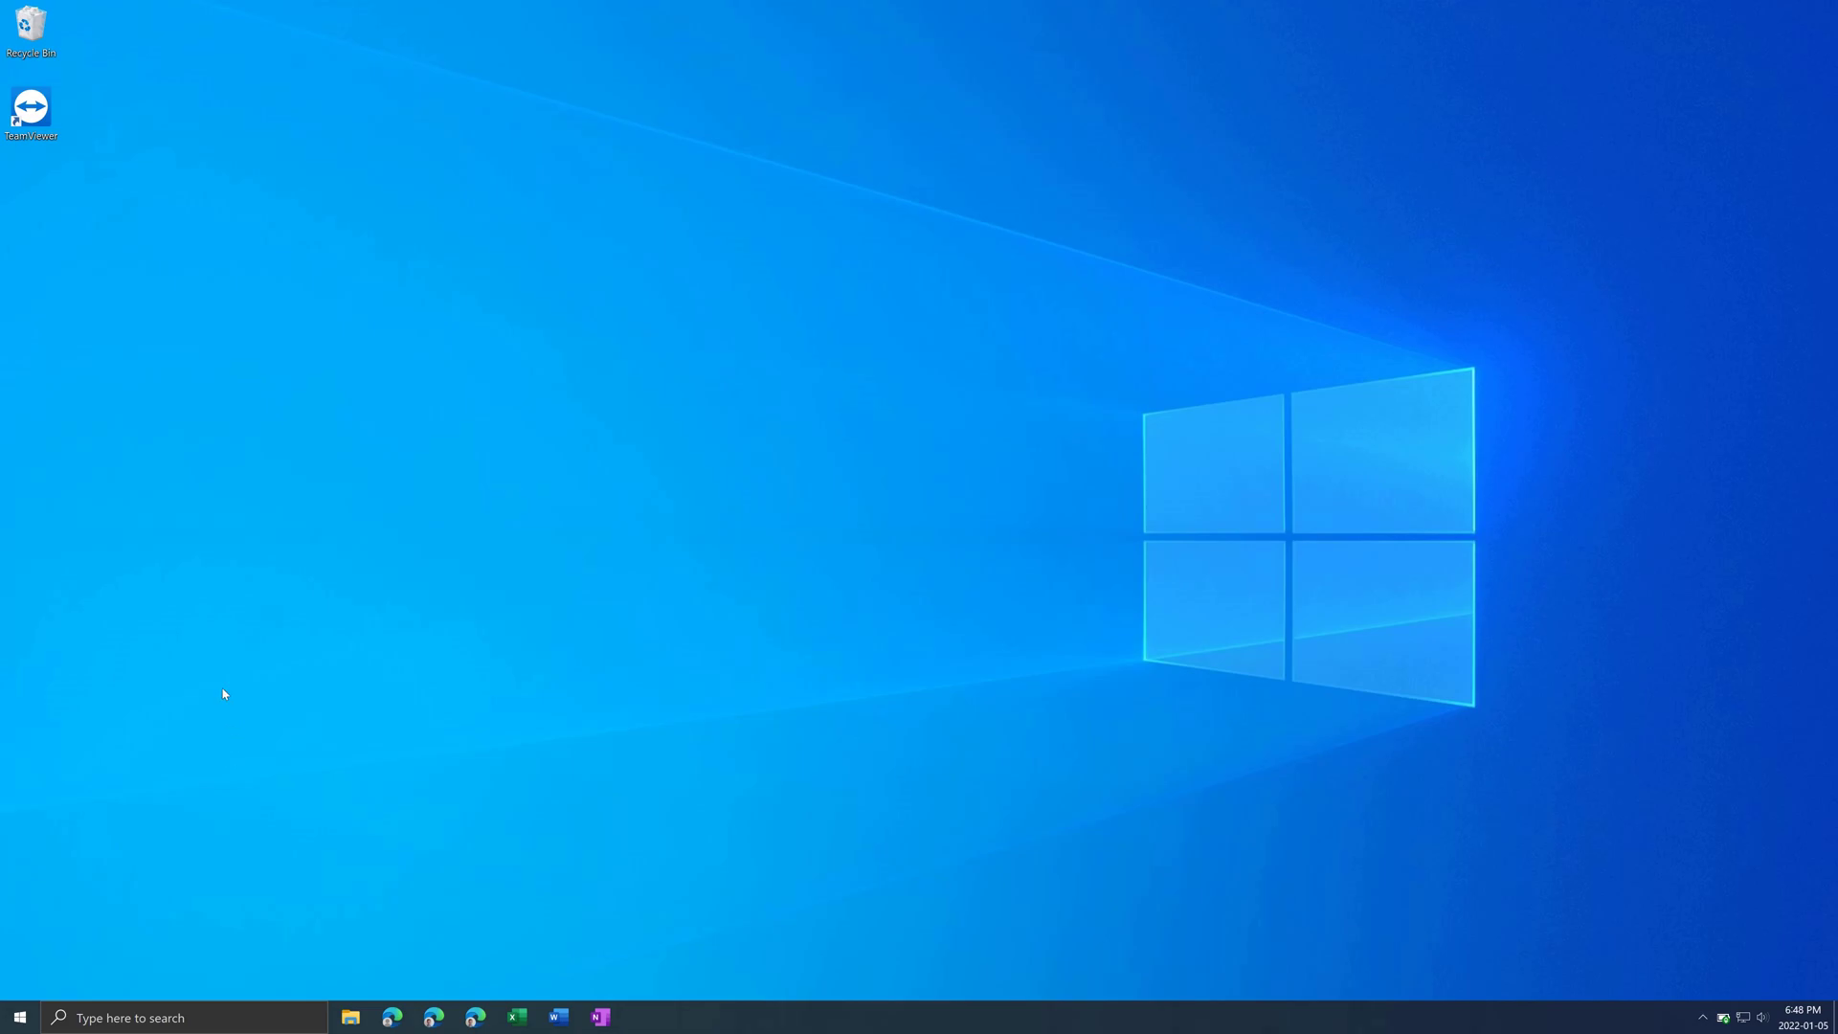
Search 'windows update' from Start and land on the Windows Update settings page
click(21, 1024)
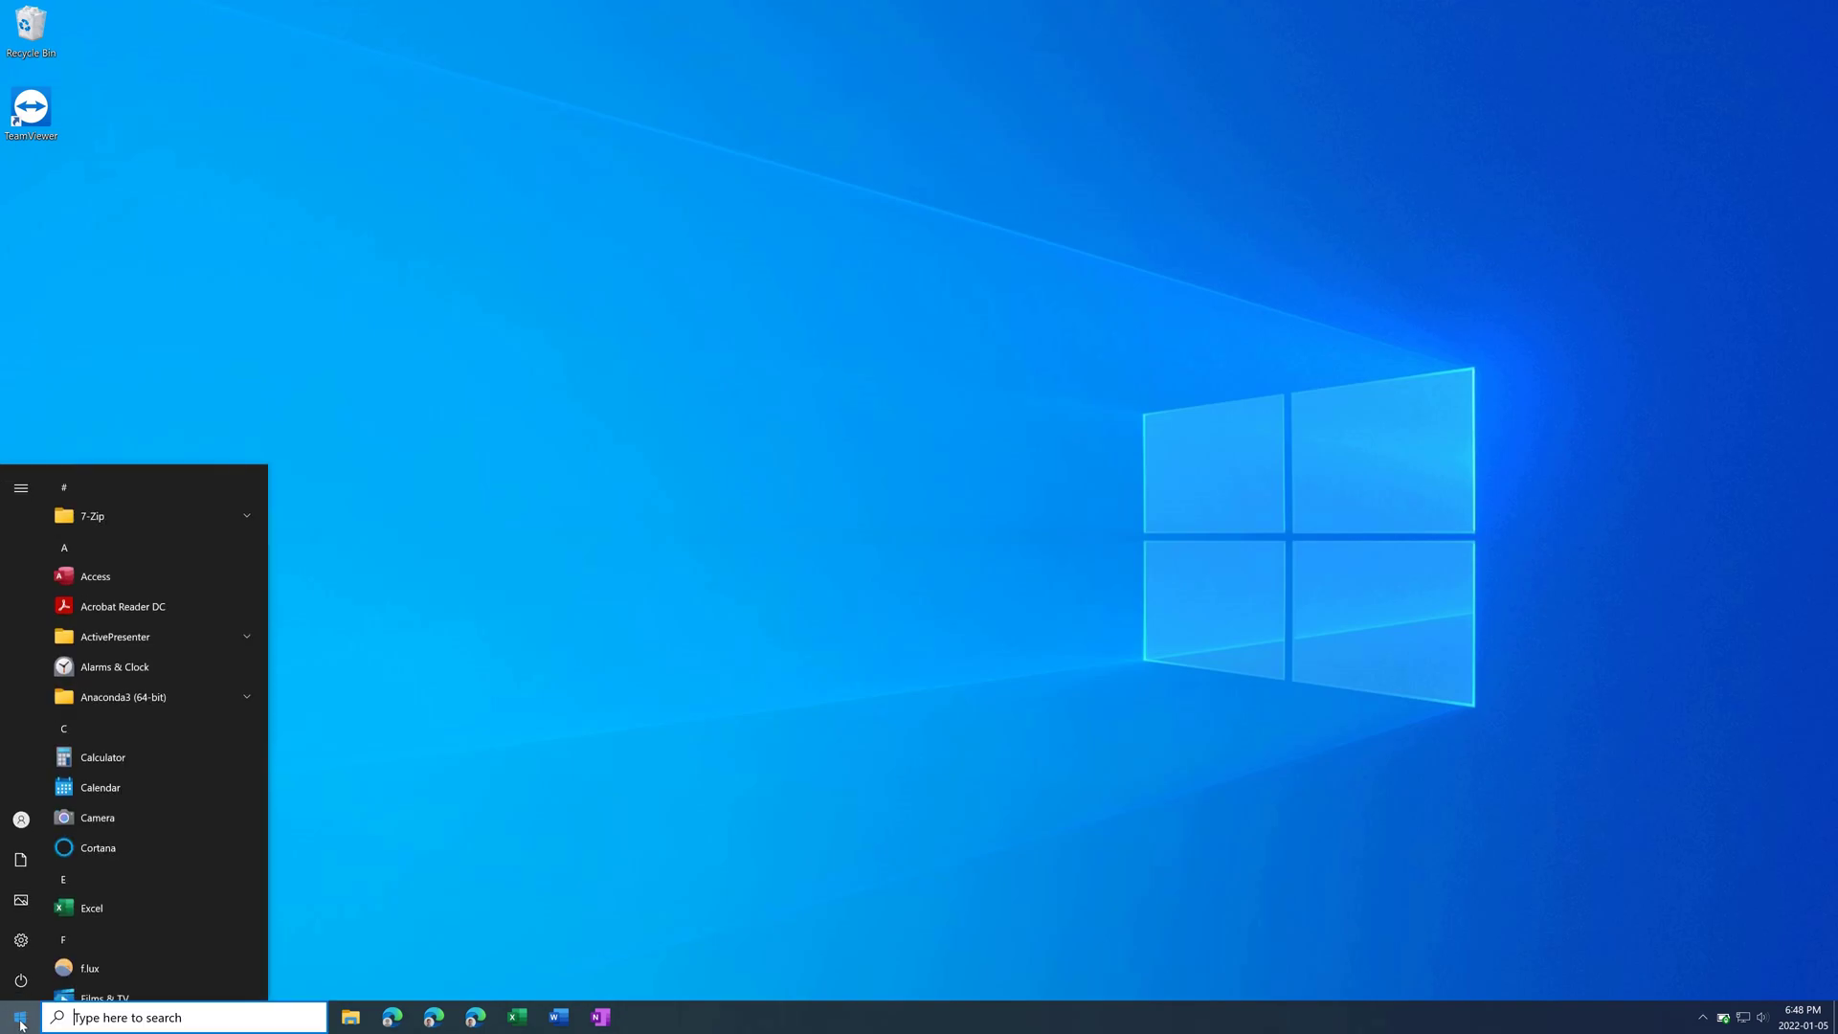
text(windo)
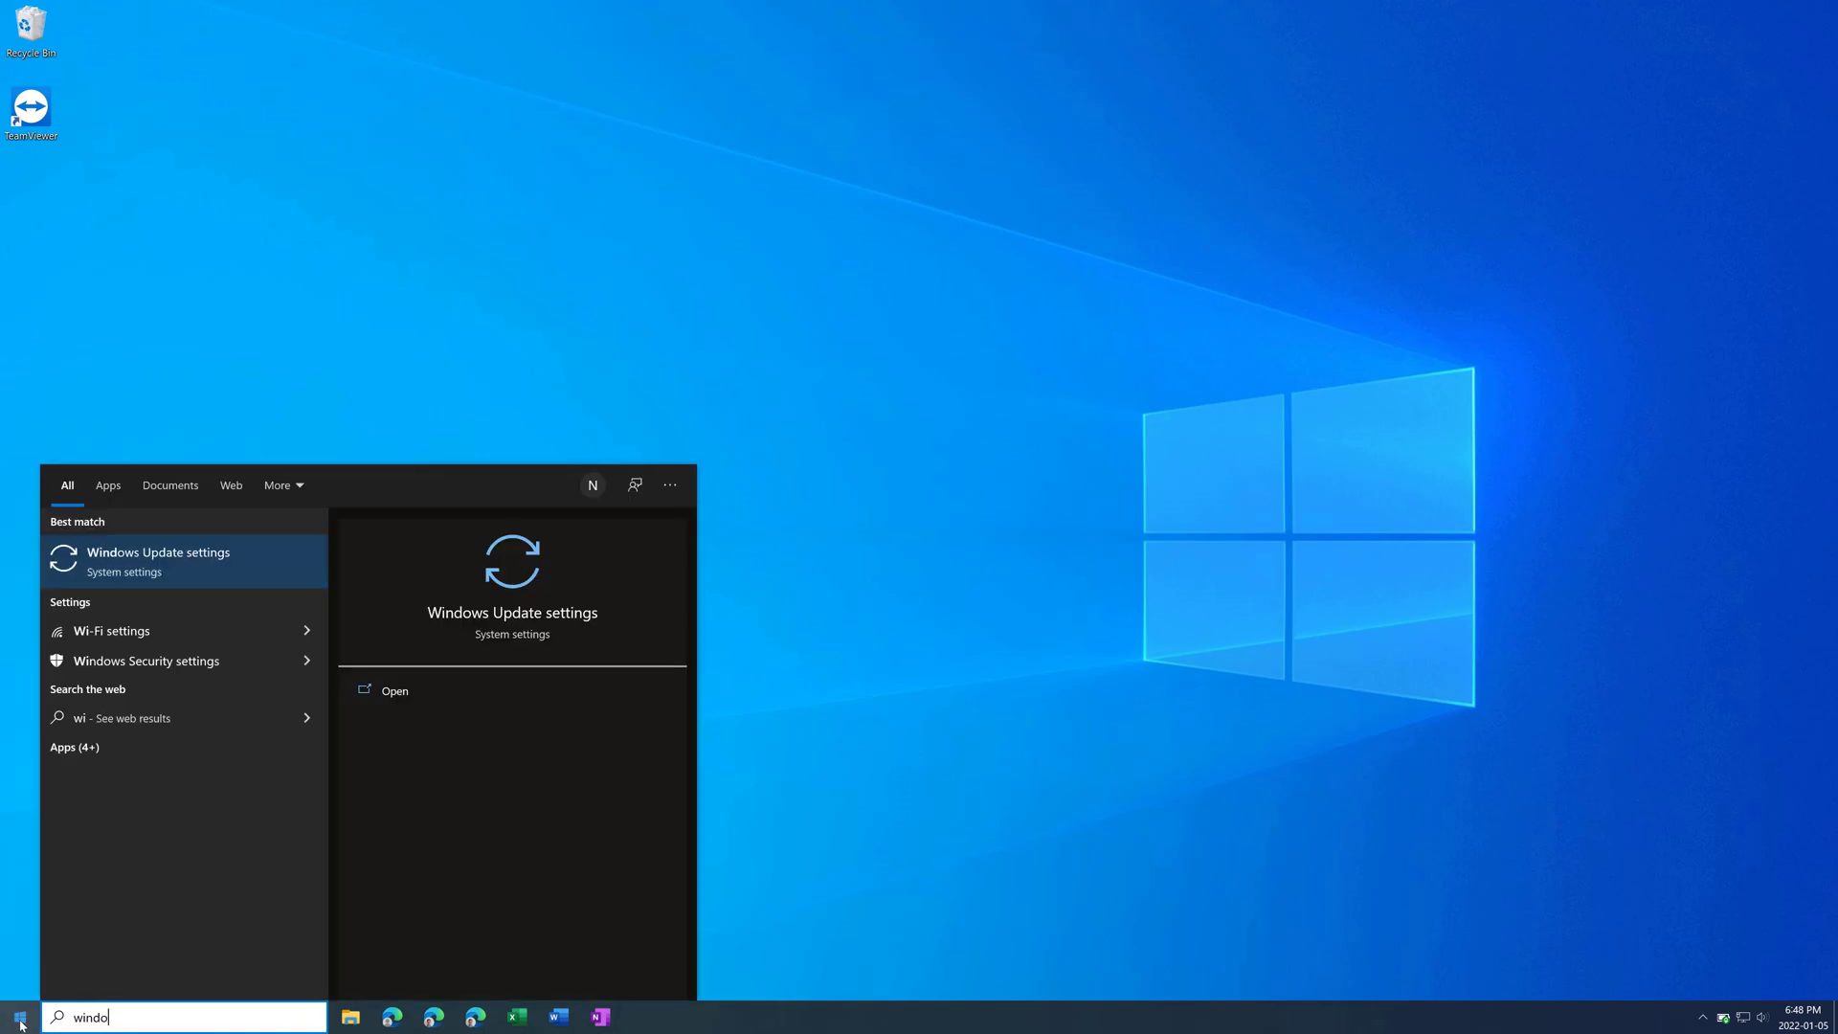
text(ws update)
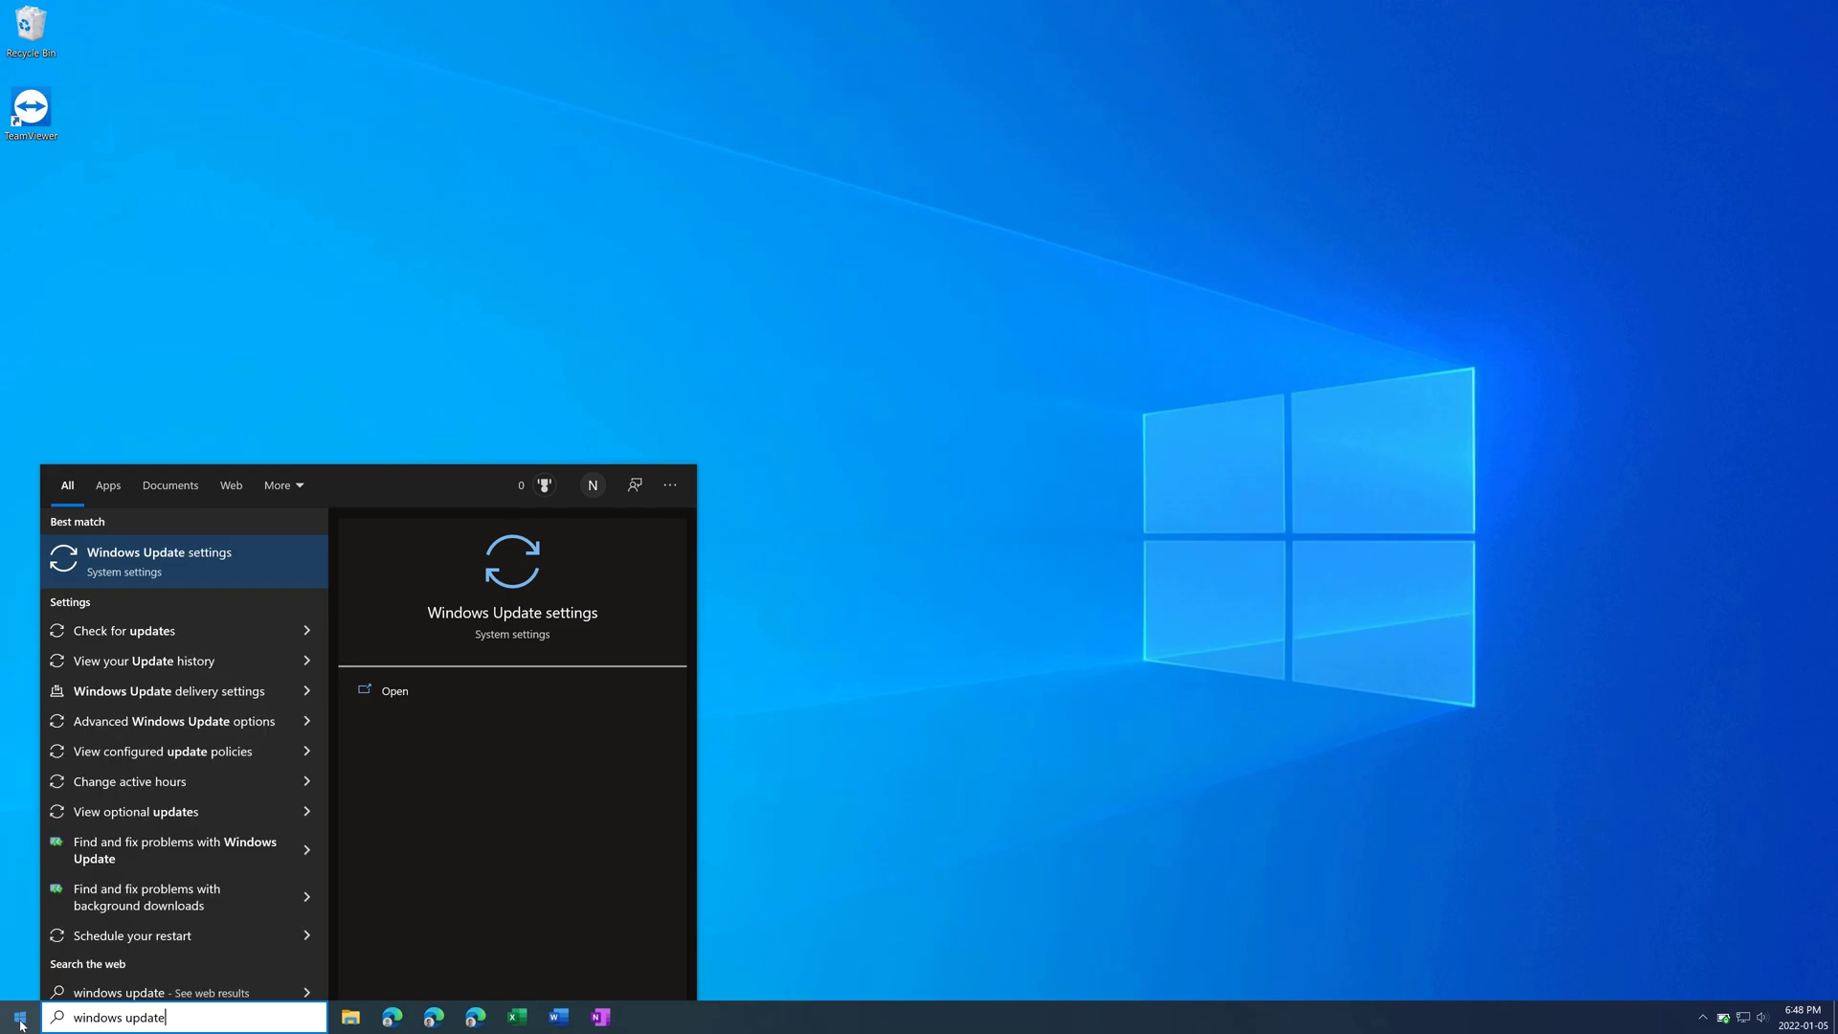
key(Return)
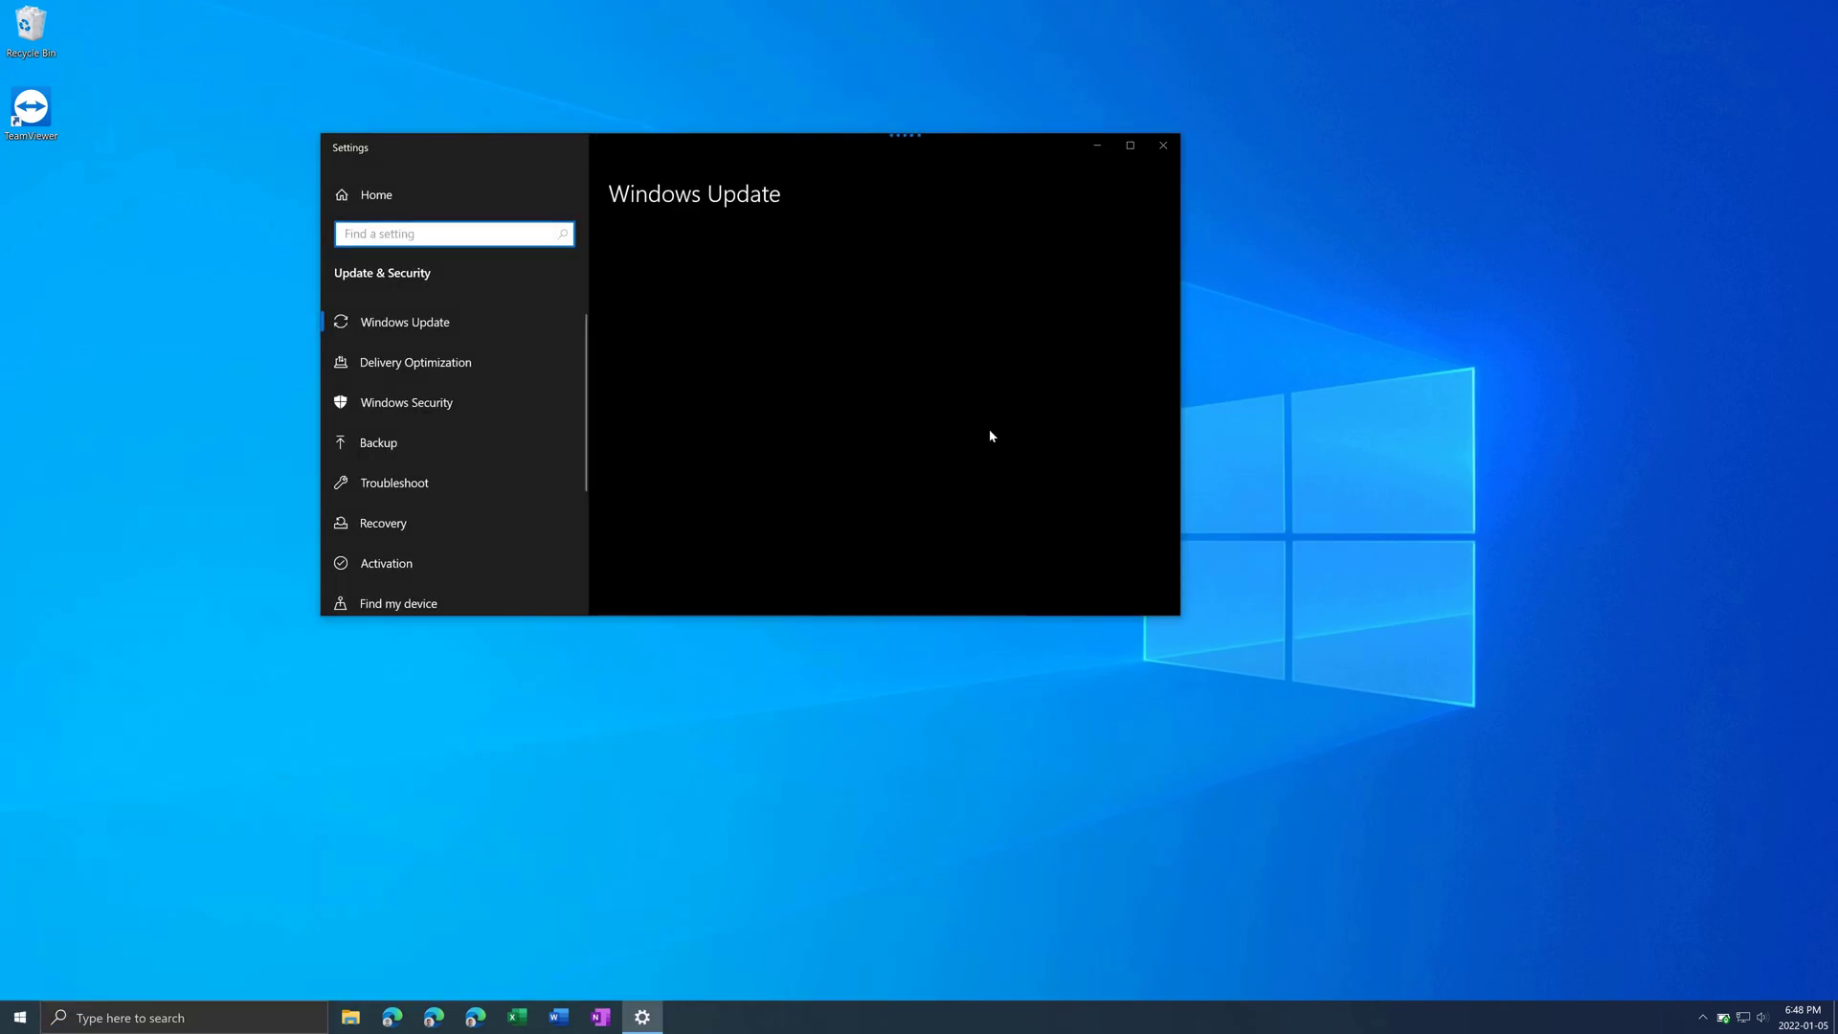
Enlarge the Settings window, pause updates for 7 days, then resume them immediately
mouse_move(1180, 618)
mouse_down()
mouse_move(1283, 806)
mouse_move(1387, 810)
mouse_up()
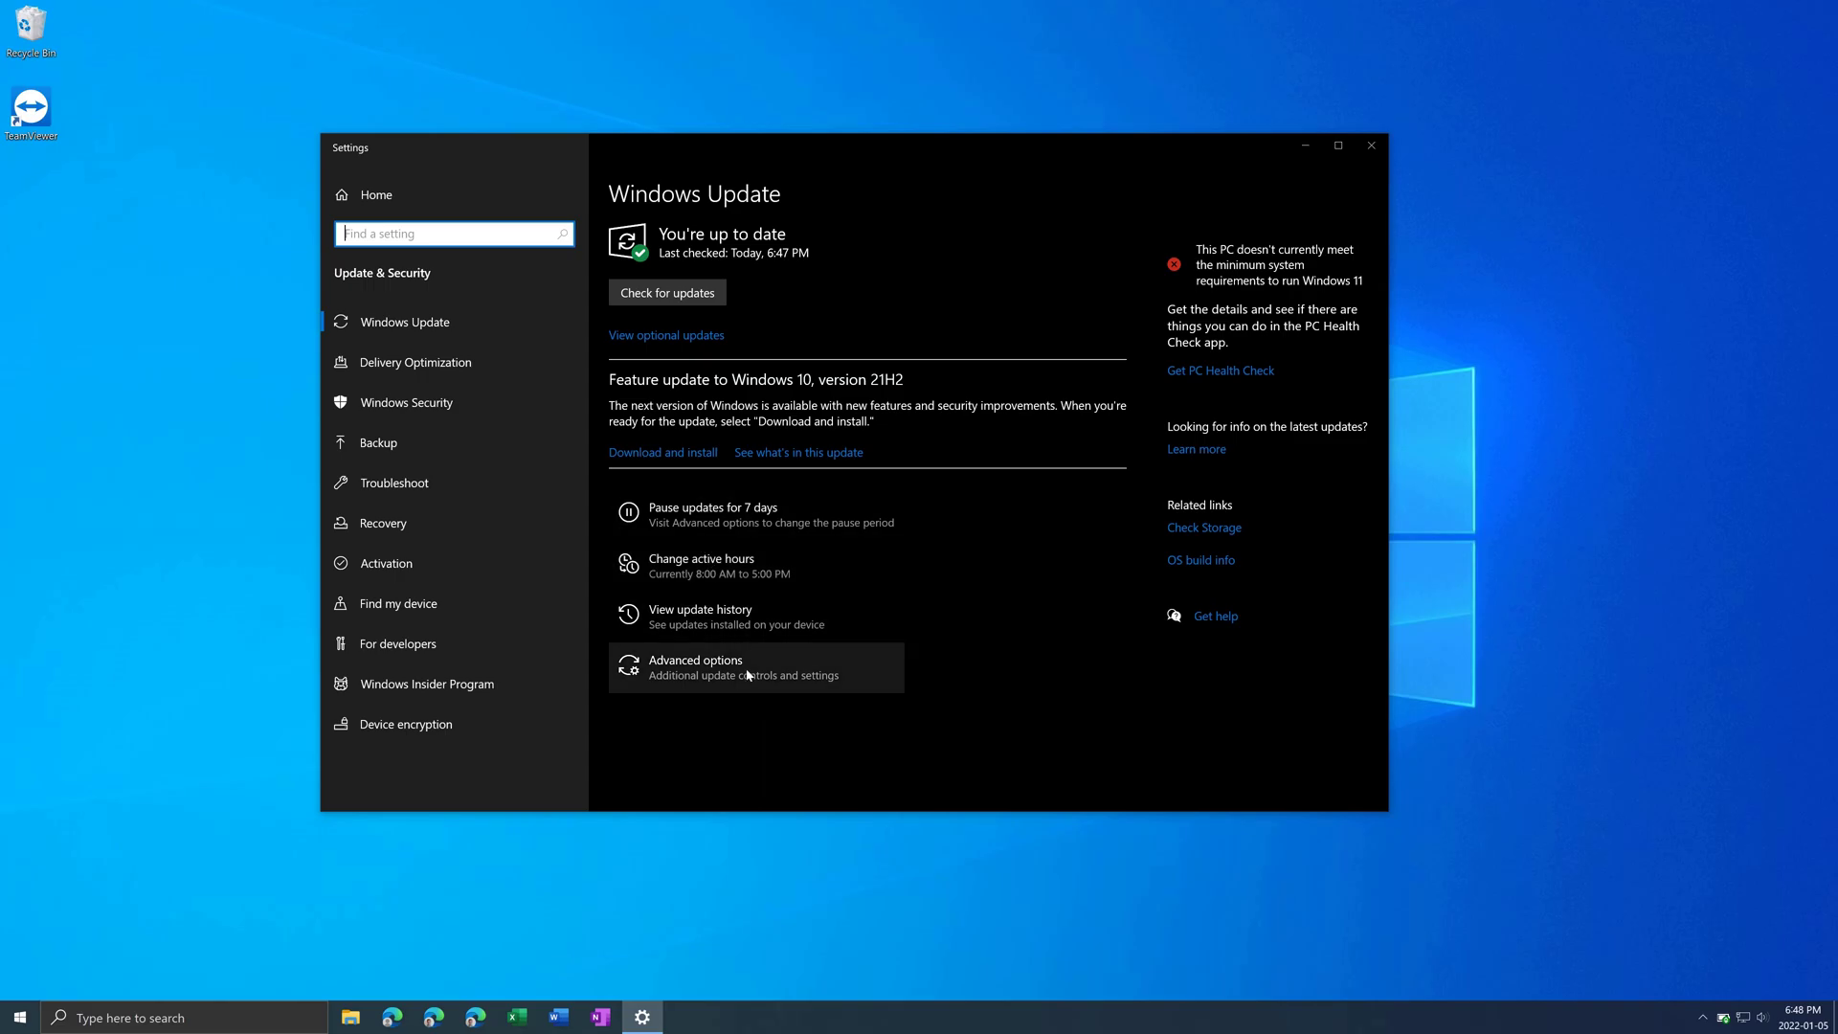
click(698, 527)
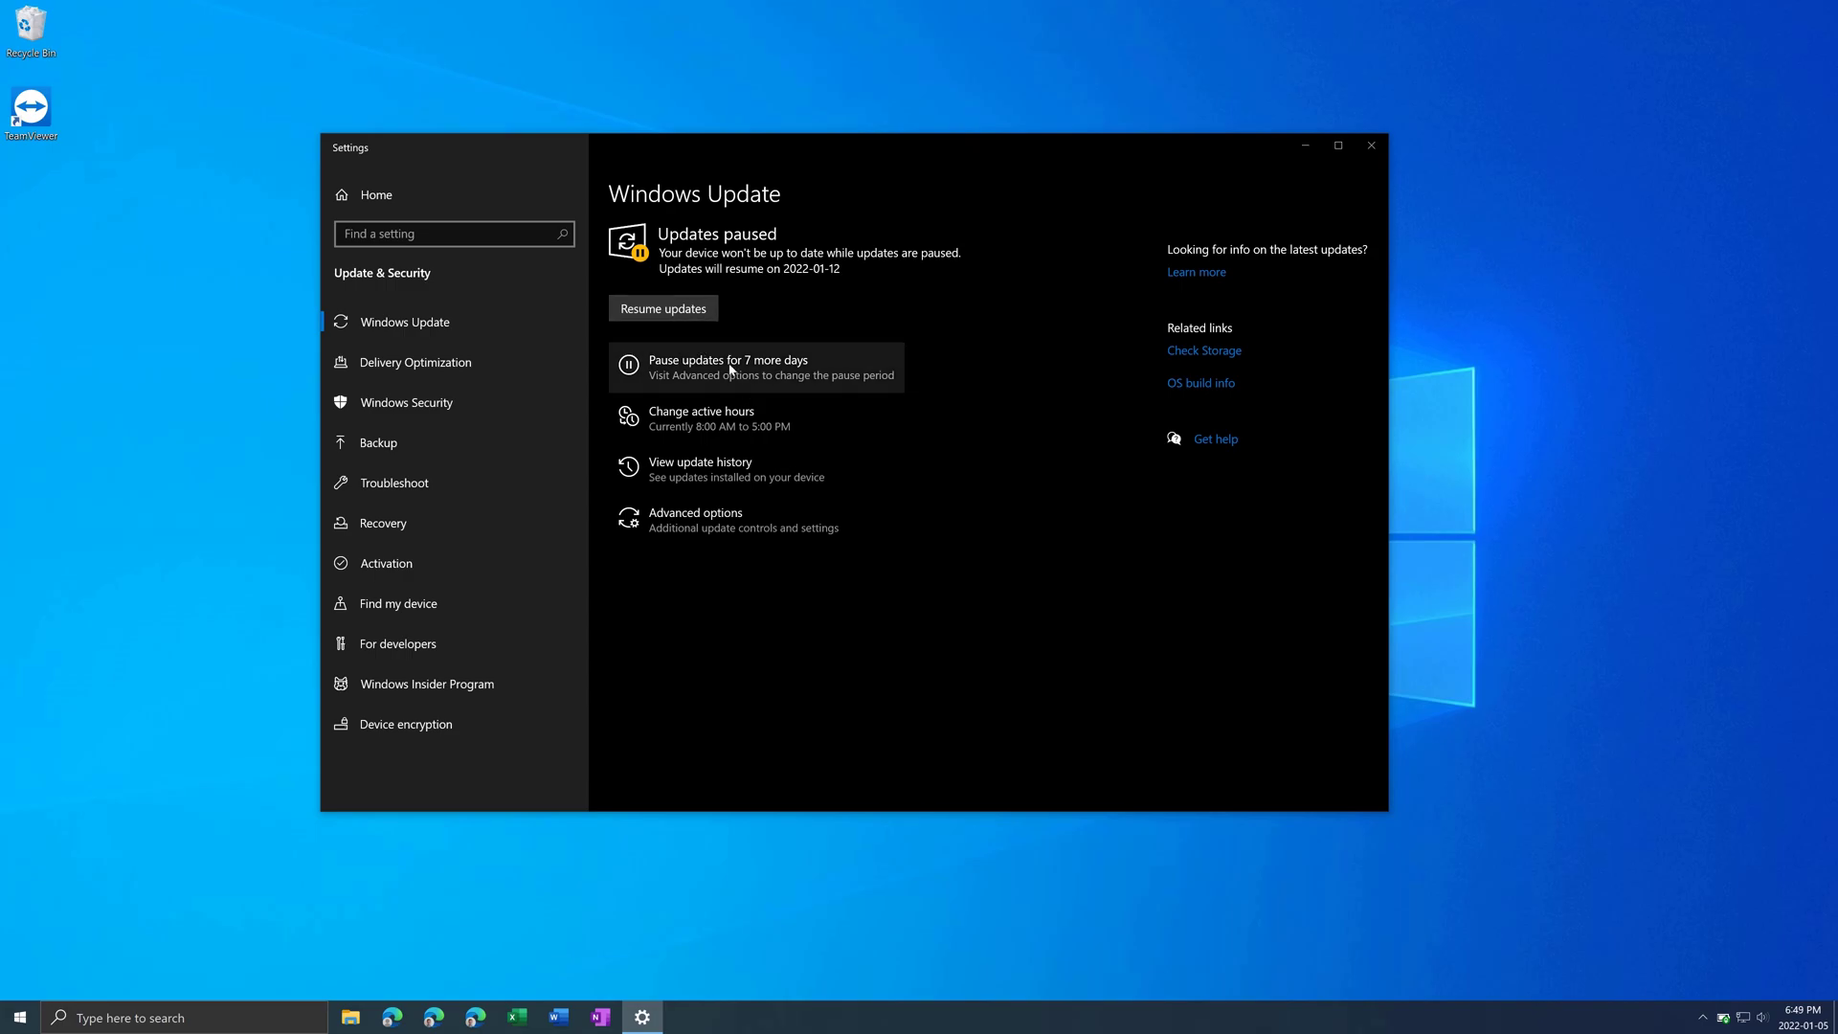
click(654, 307)
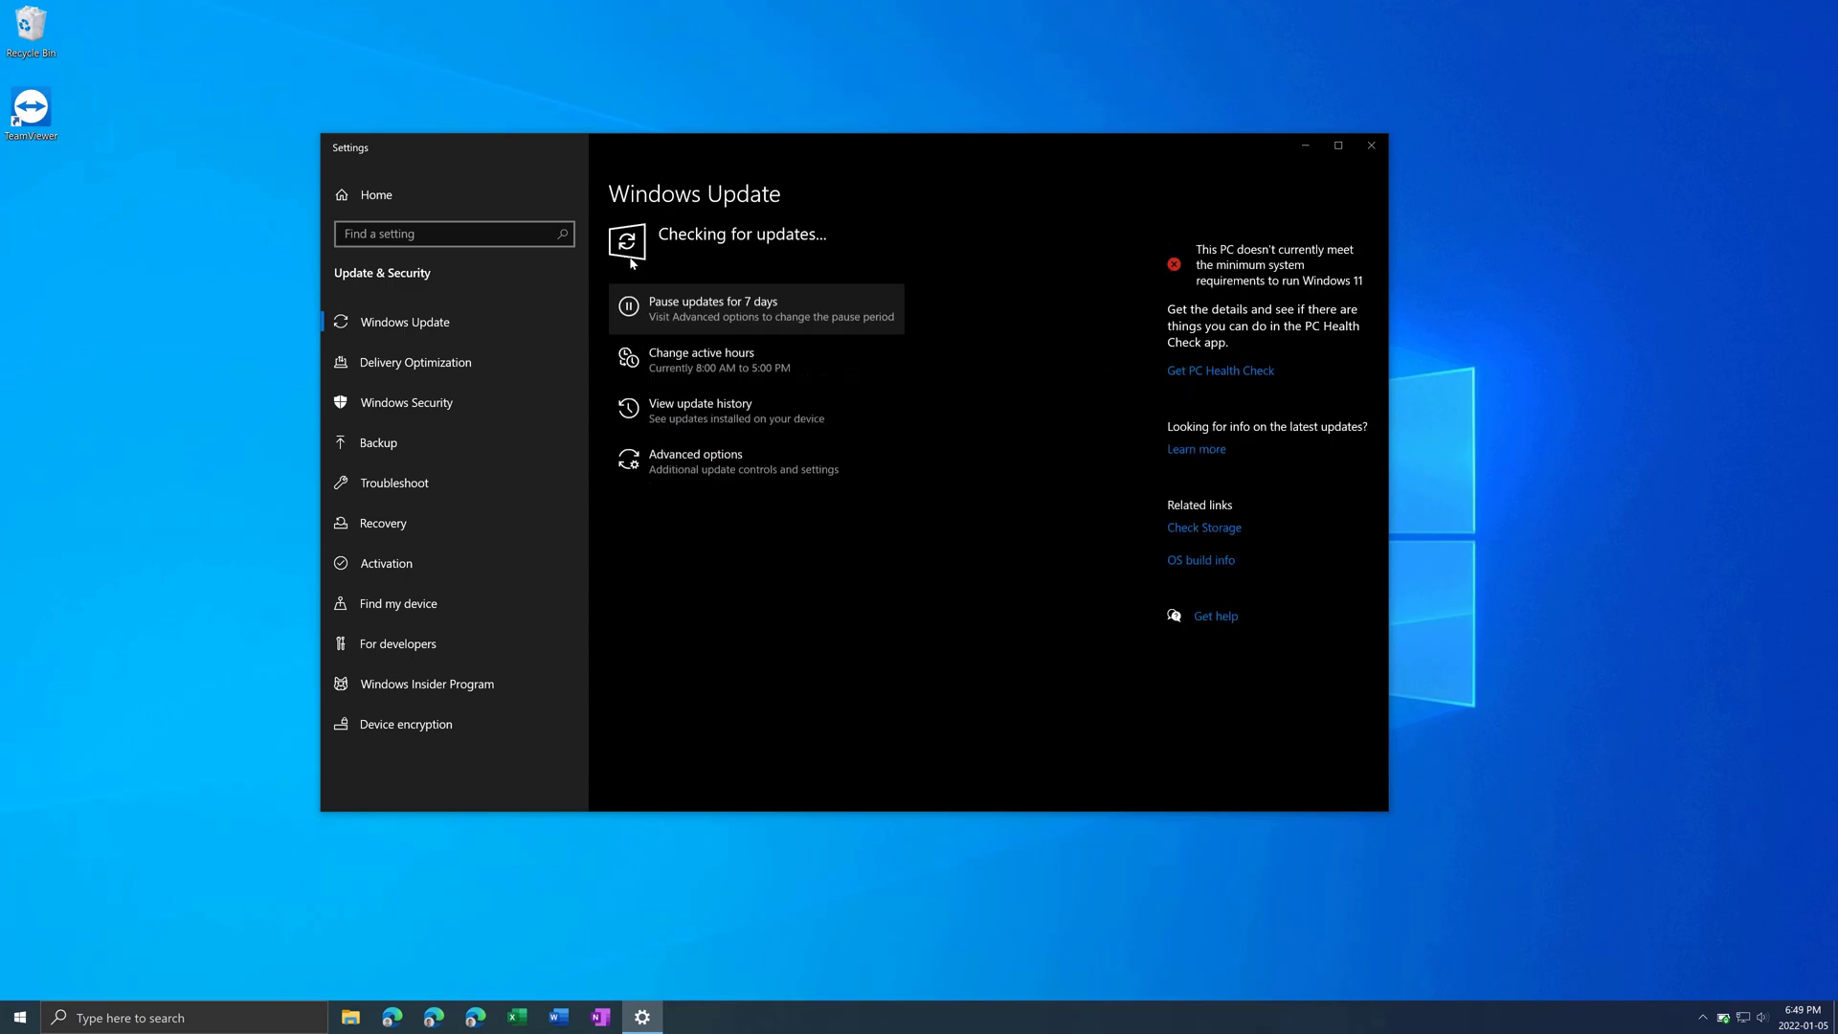
In Change active hours, set the start time to 6:00 AM
click(696, 360)
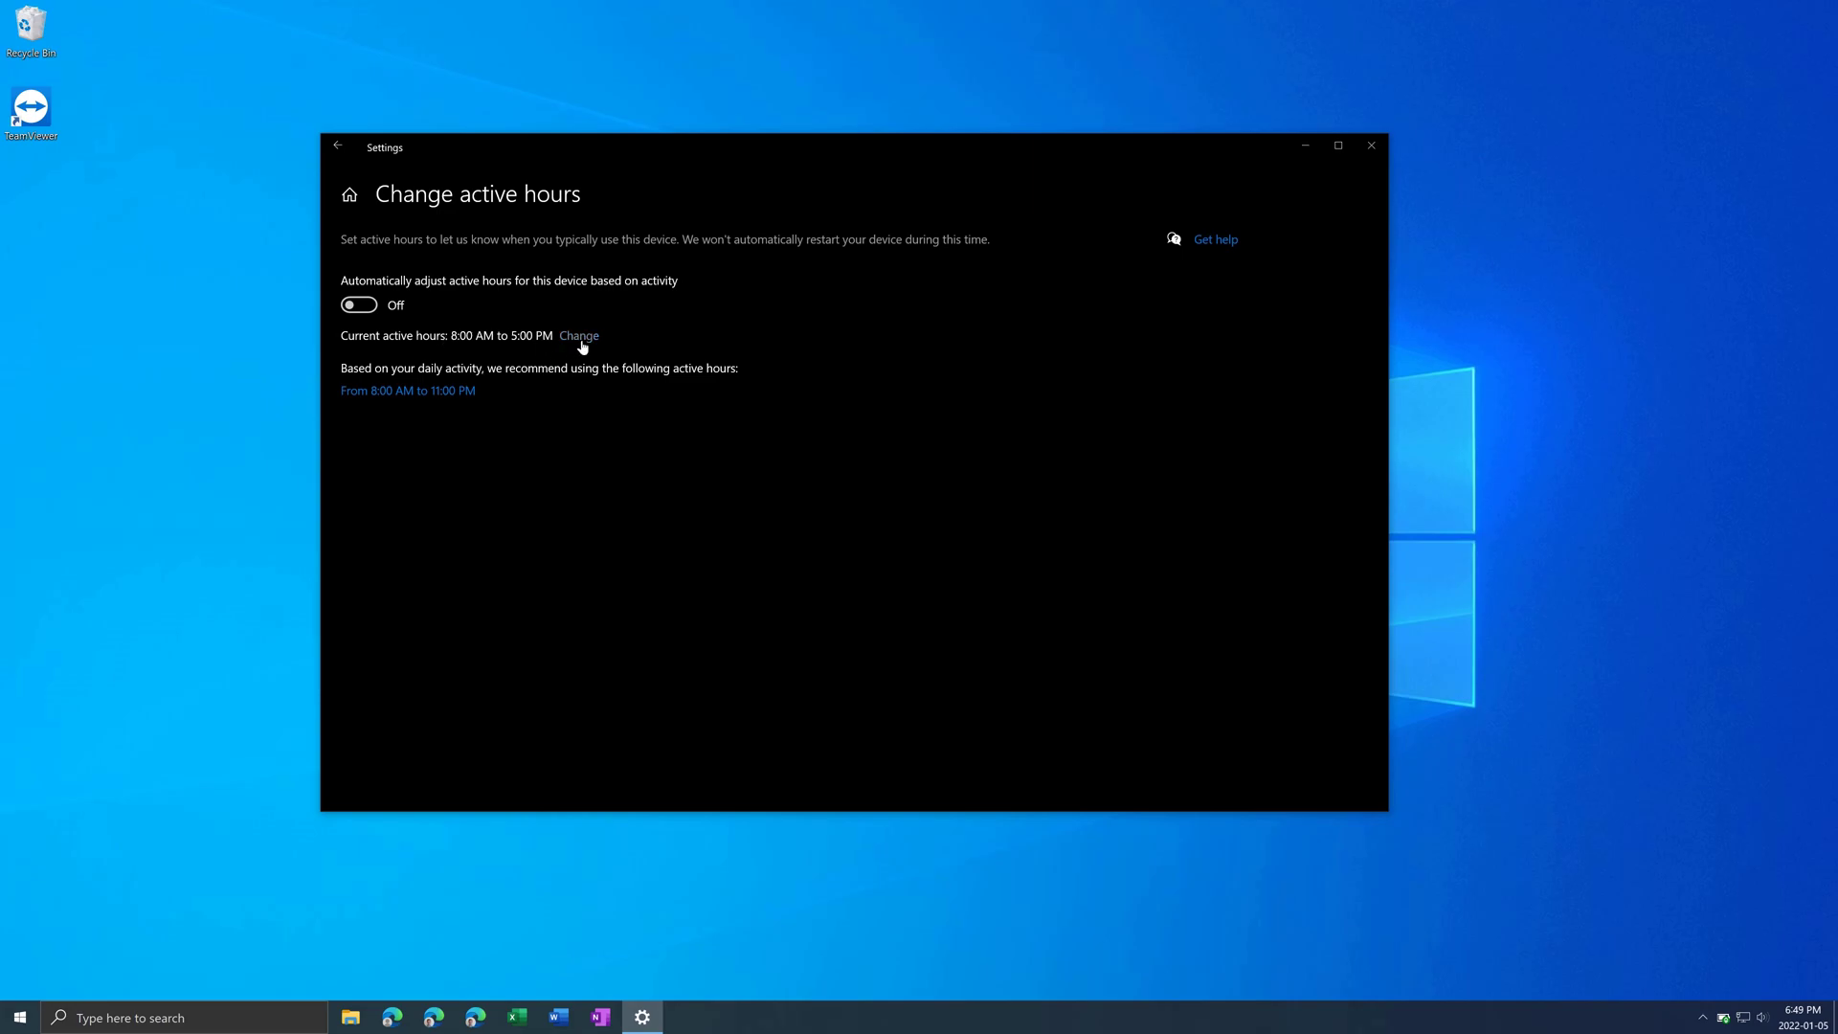
click(582, 344)
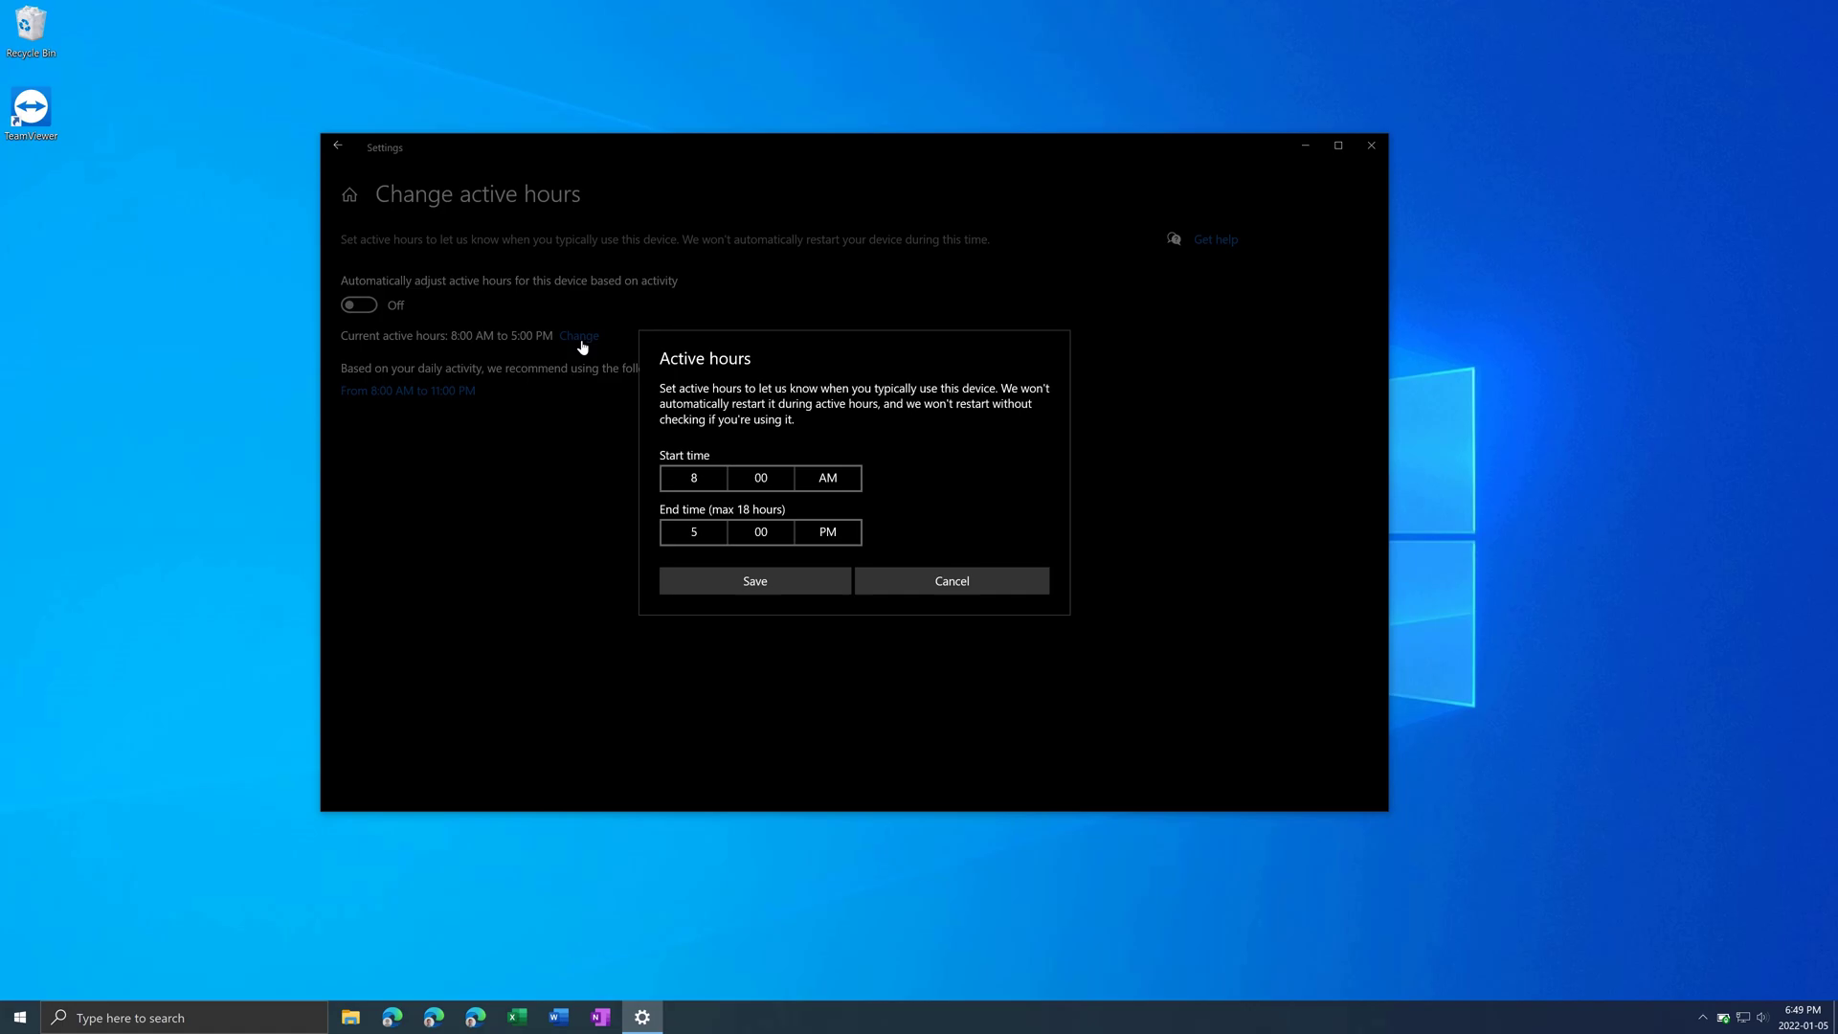
click(699, 485)
click(703, 416)
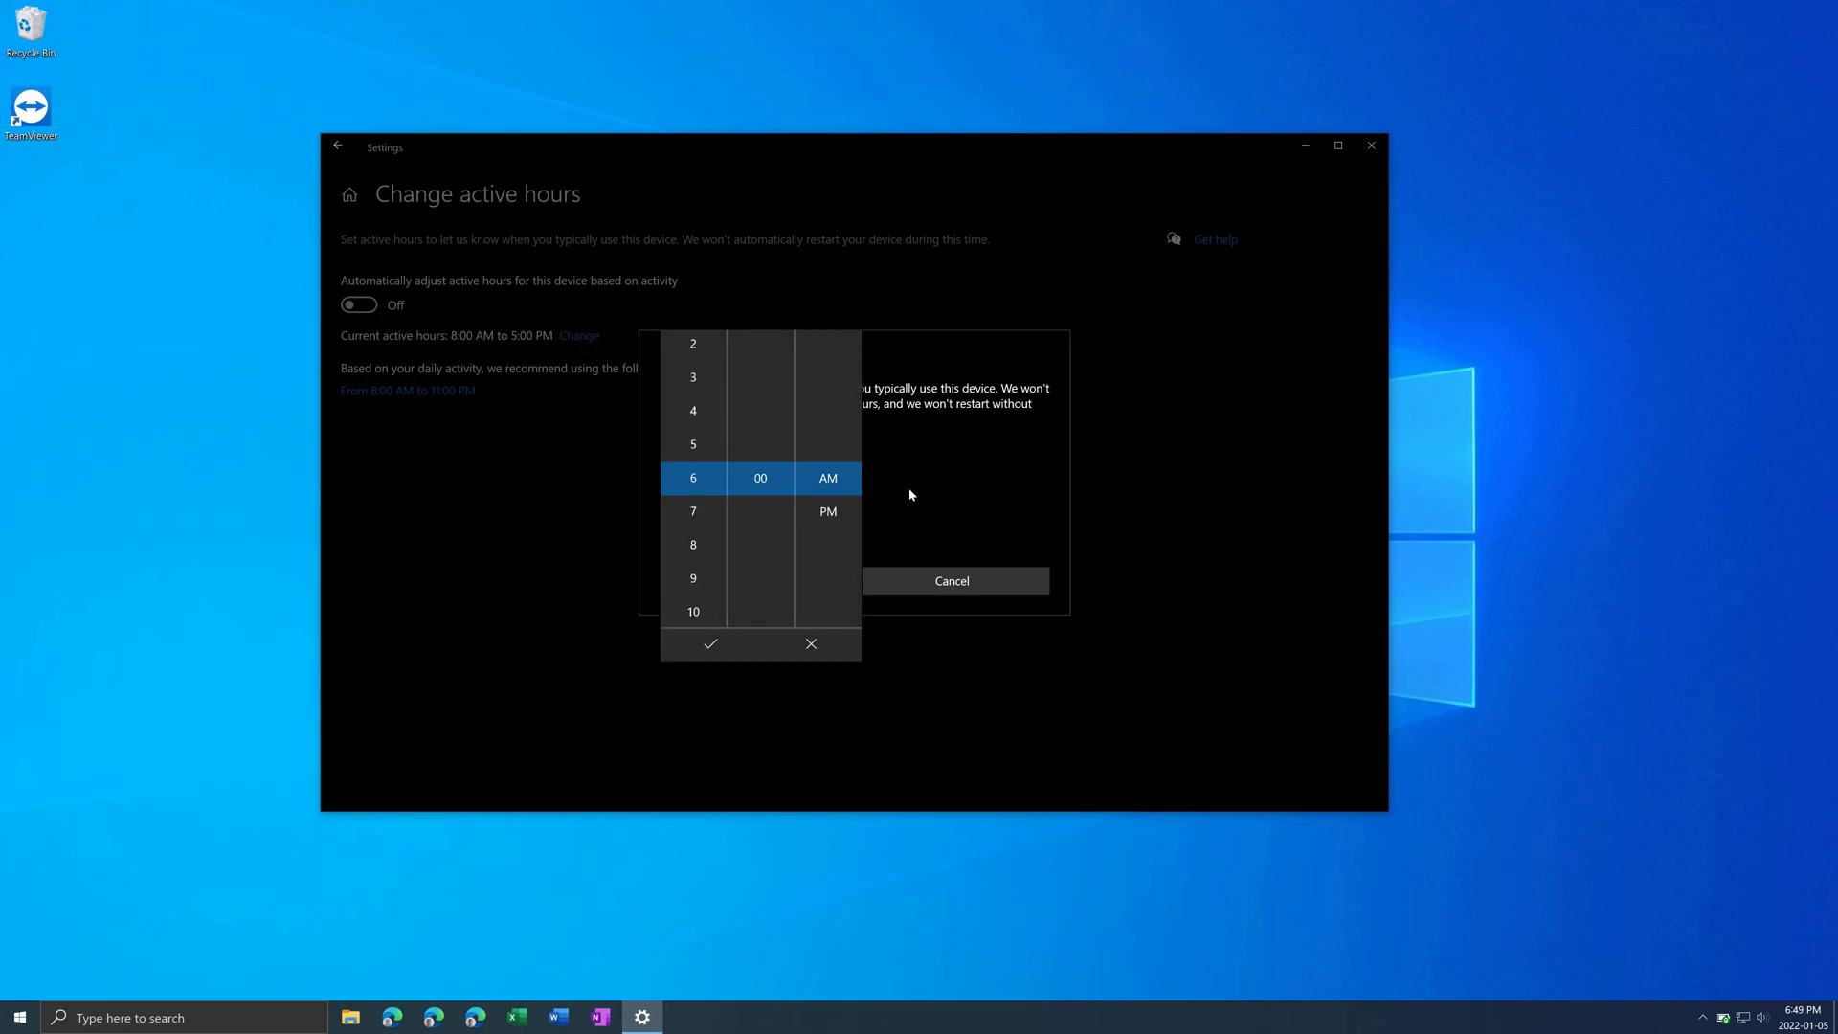
click(714, 642)
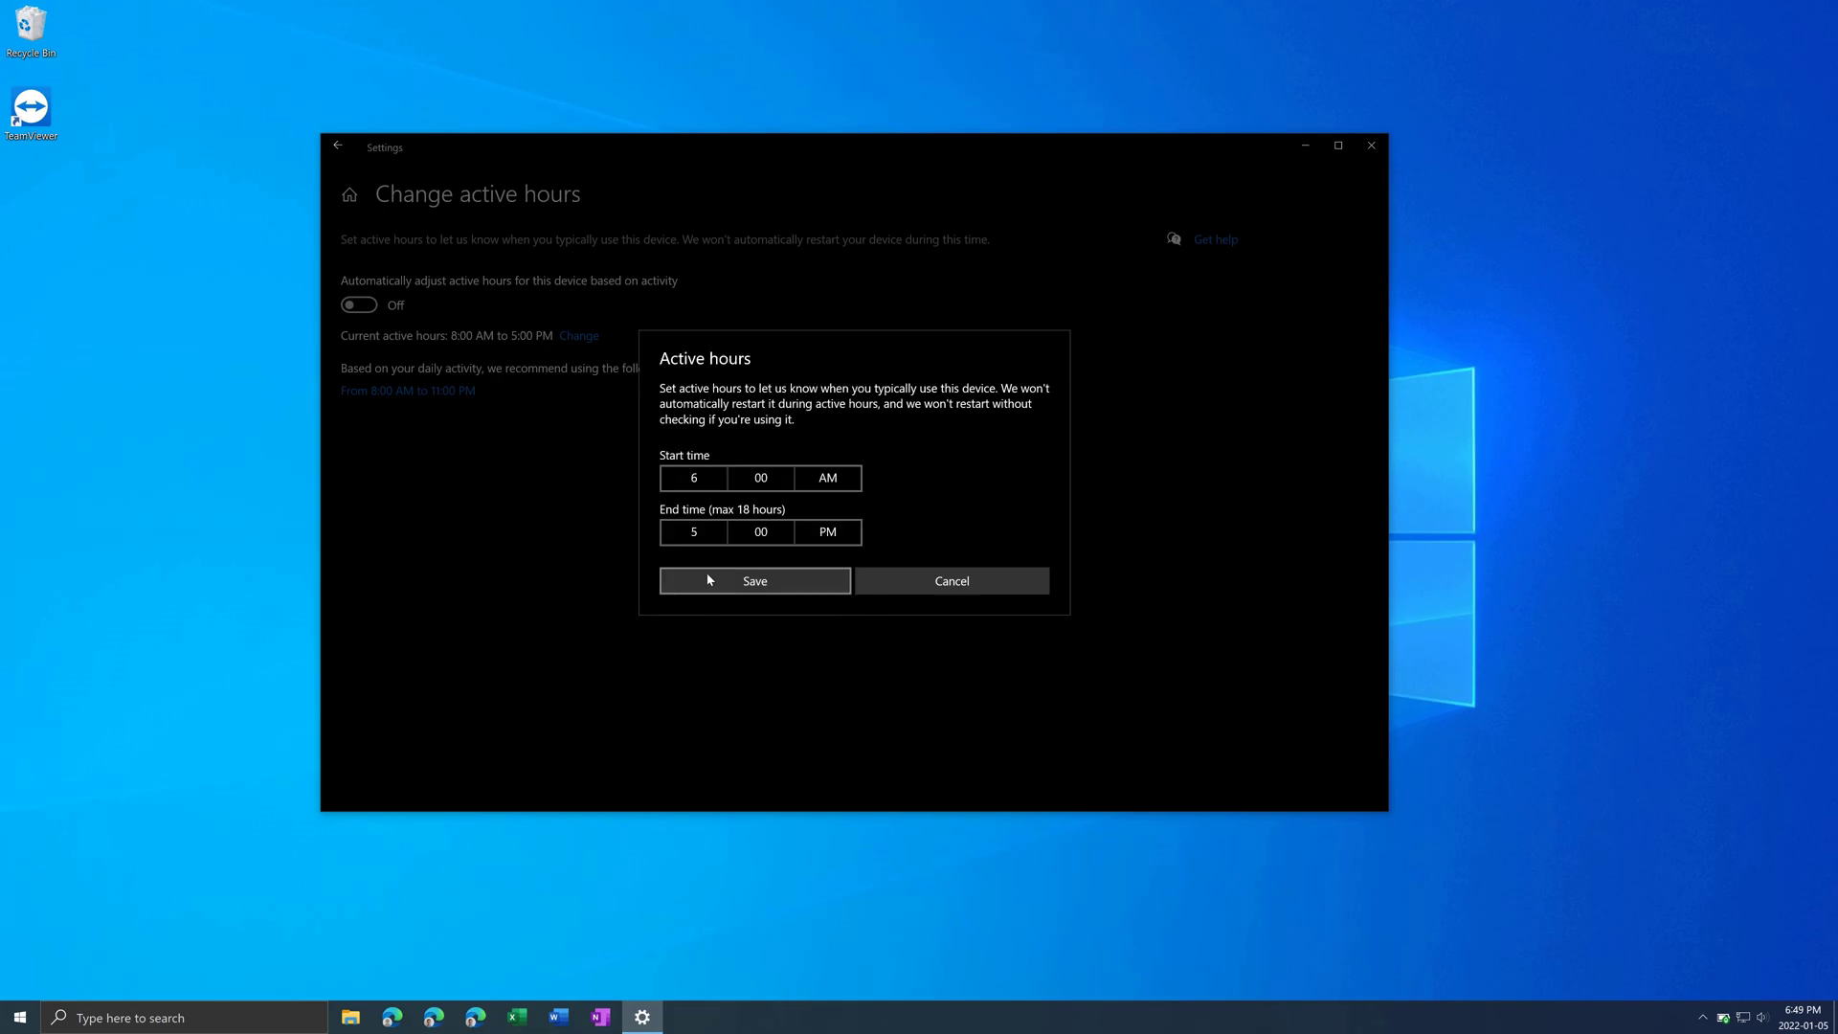
Set the end time to 11:00 PM and save the new active hours
click(699, 530)
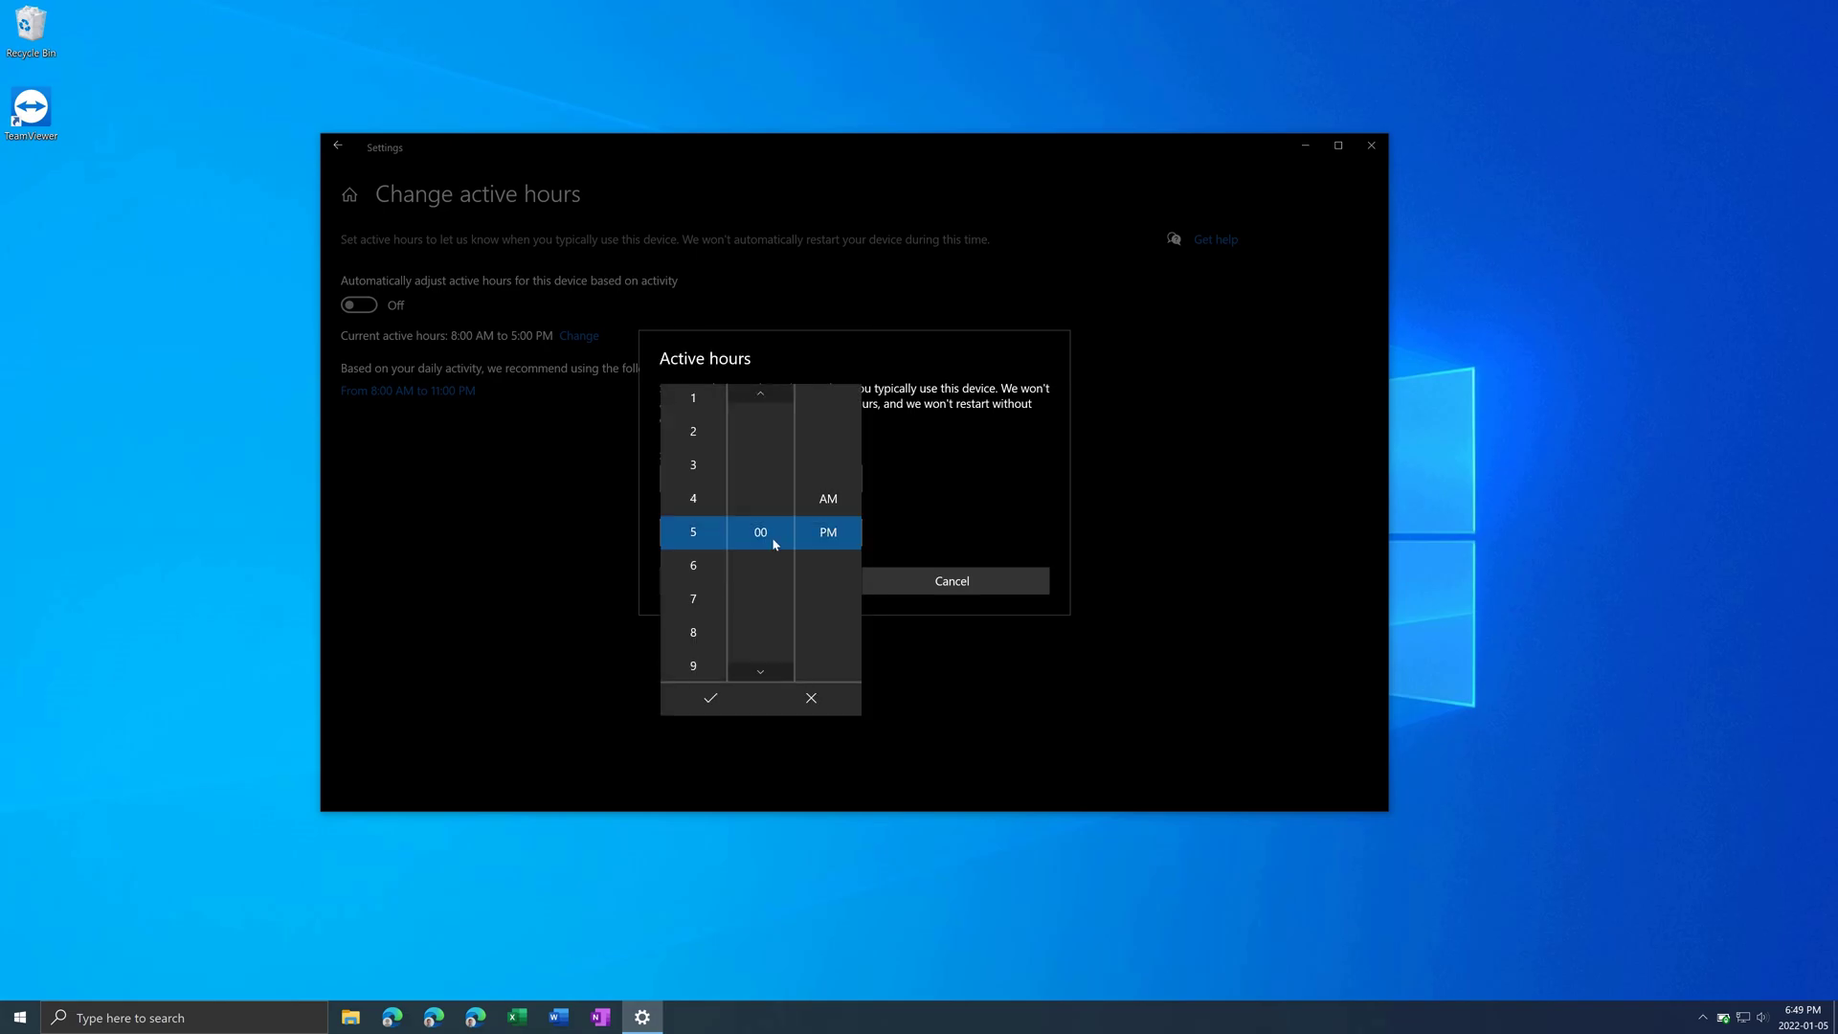
scroll(699, 562, up, 5)
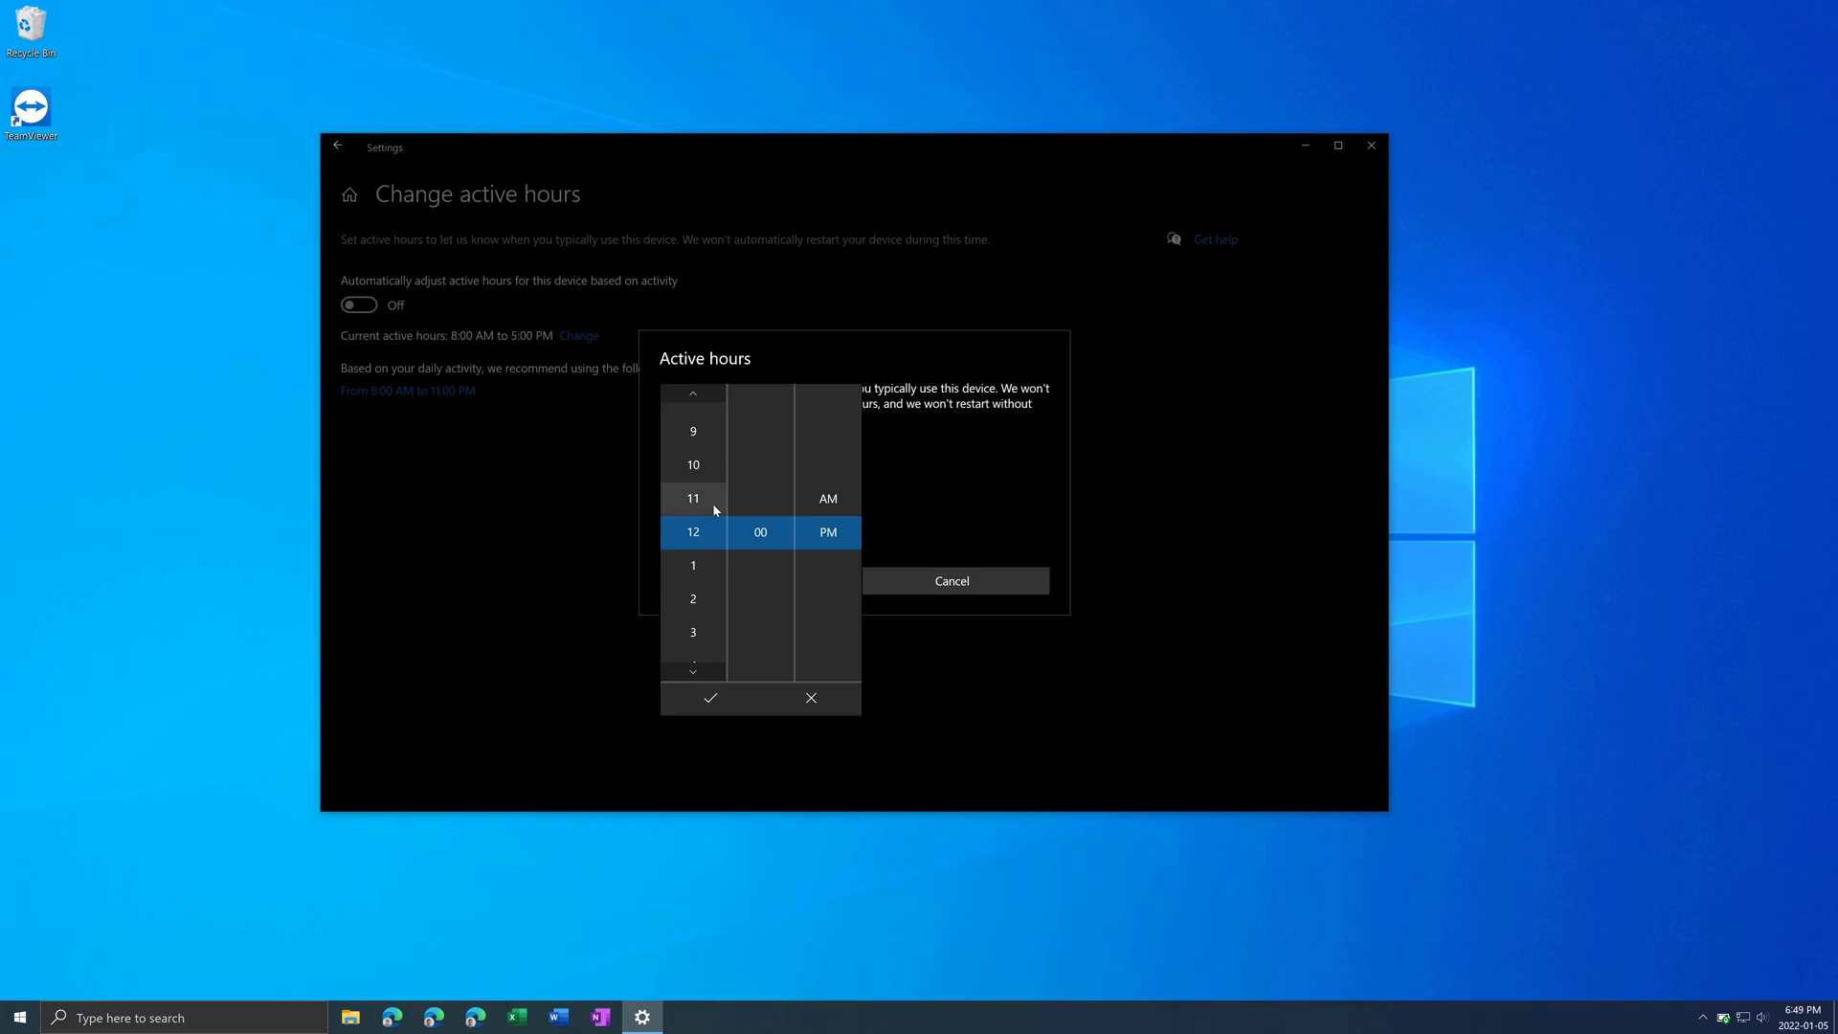
click(712, 502)
click(713, 697)
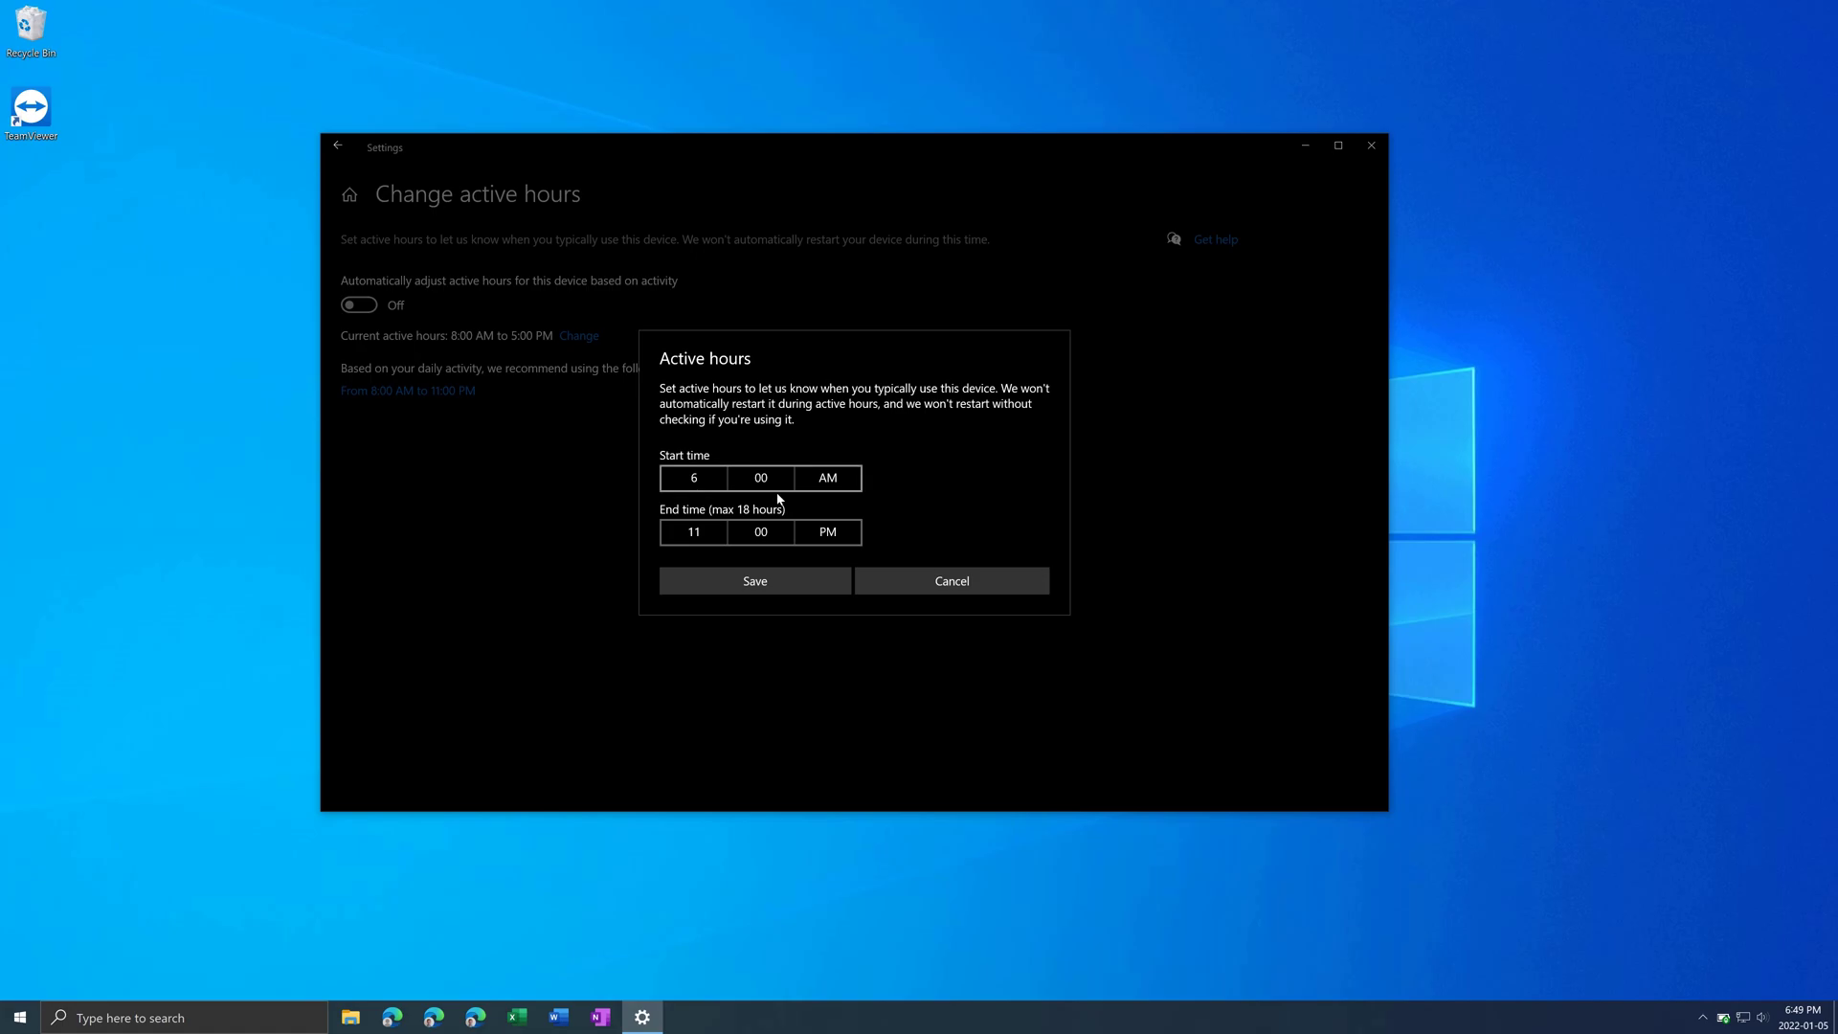
click(758, 584)
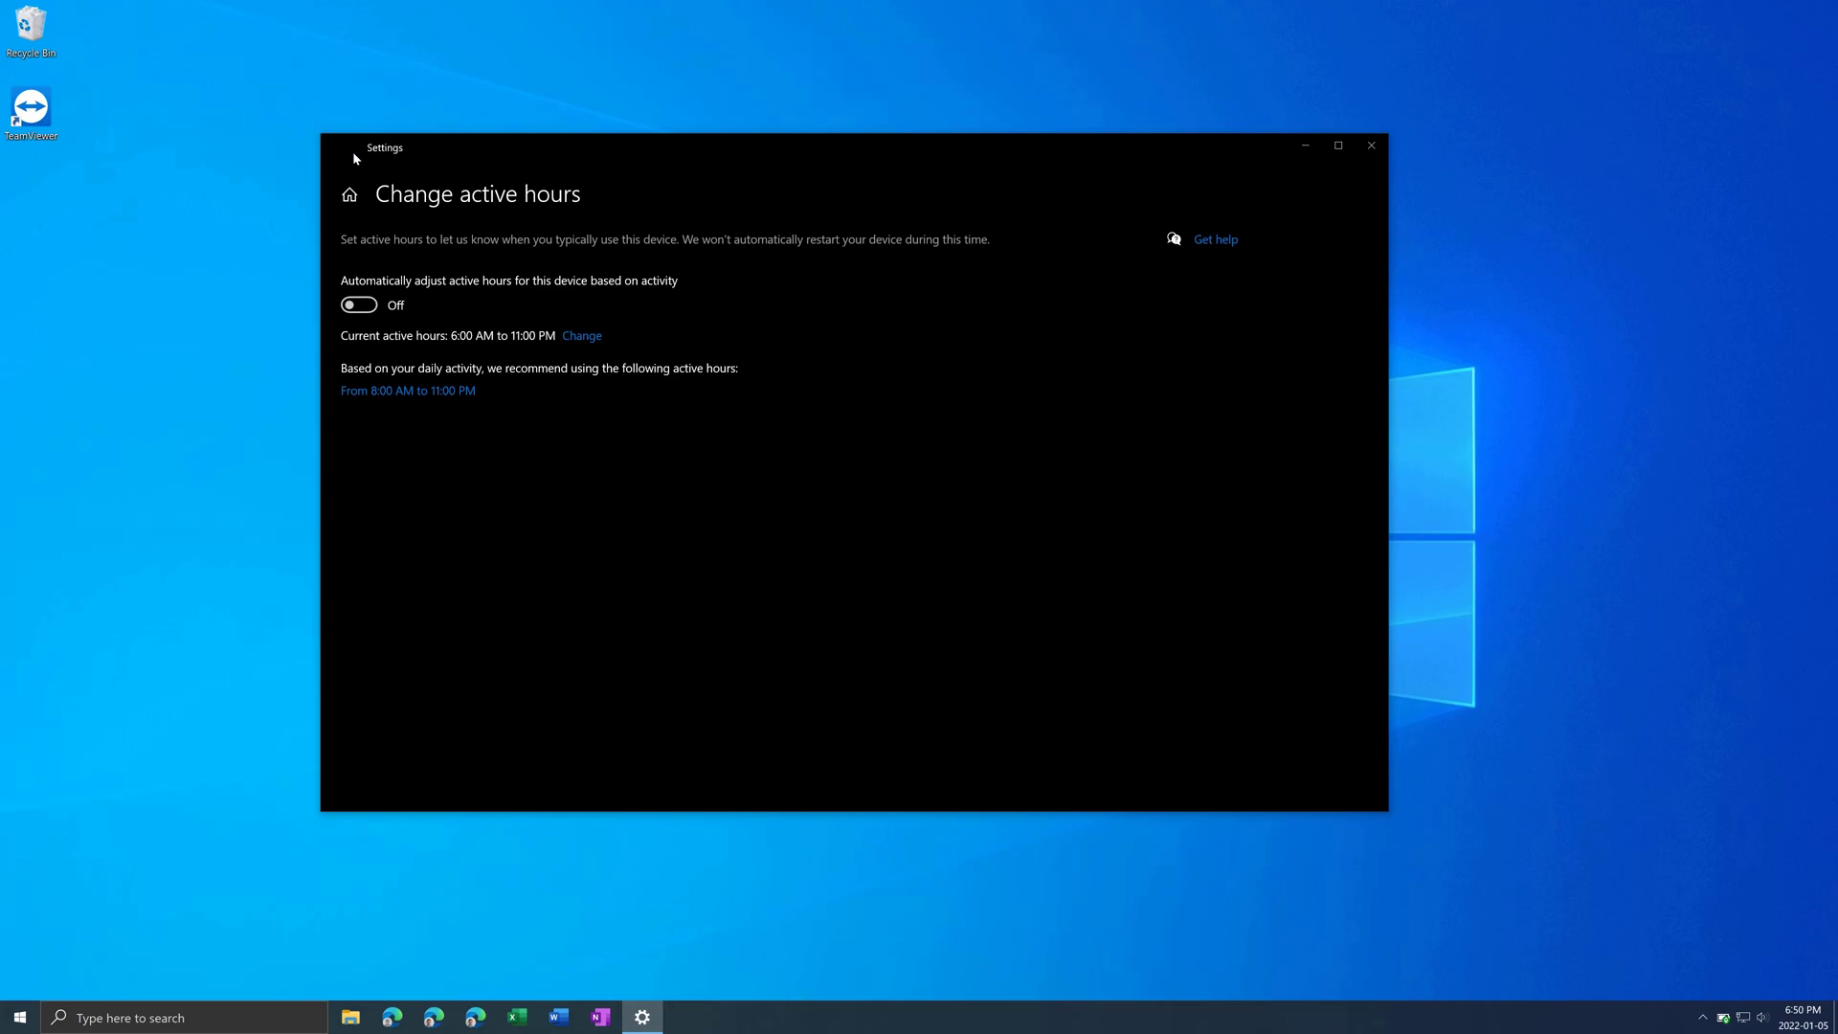
Return to the Windows Update overview and go into Advanced options
click(353, 156)
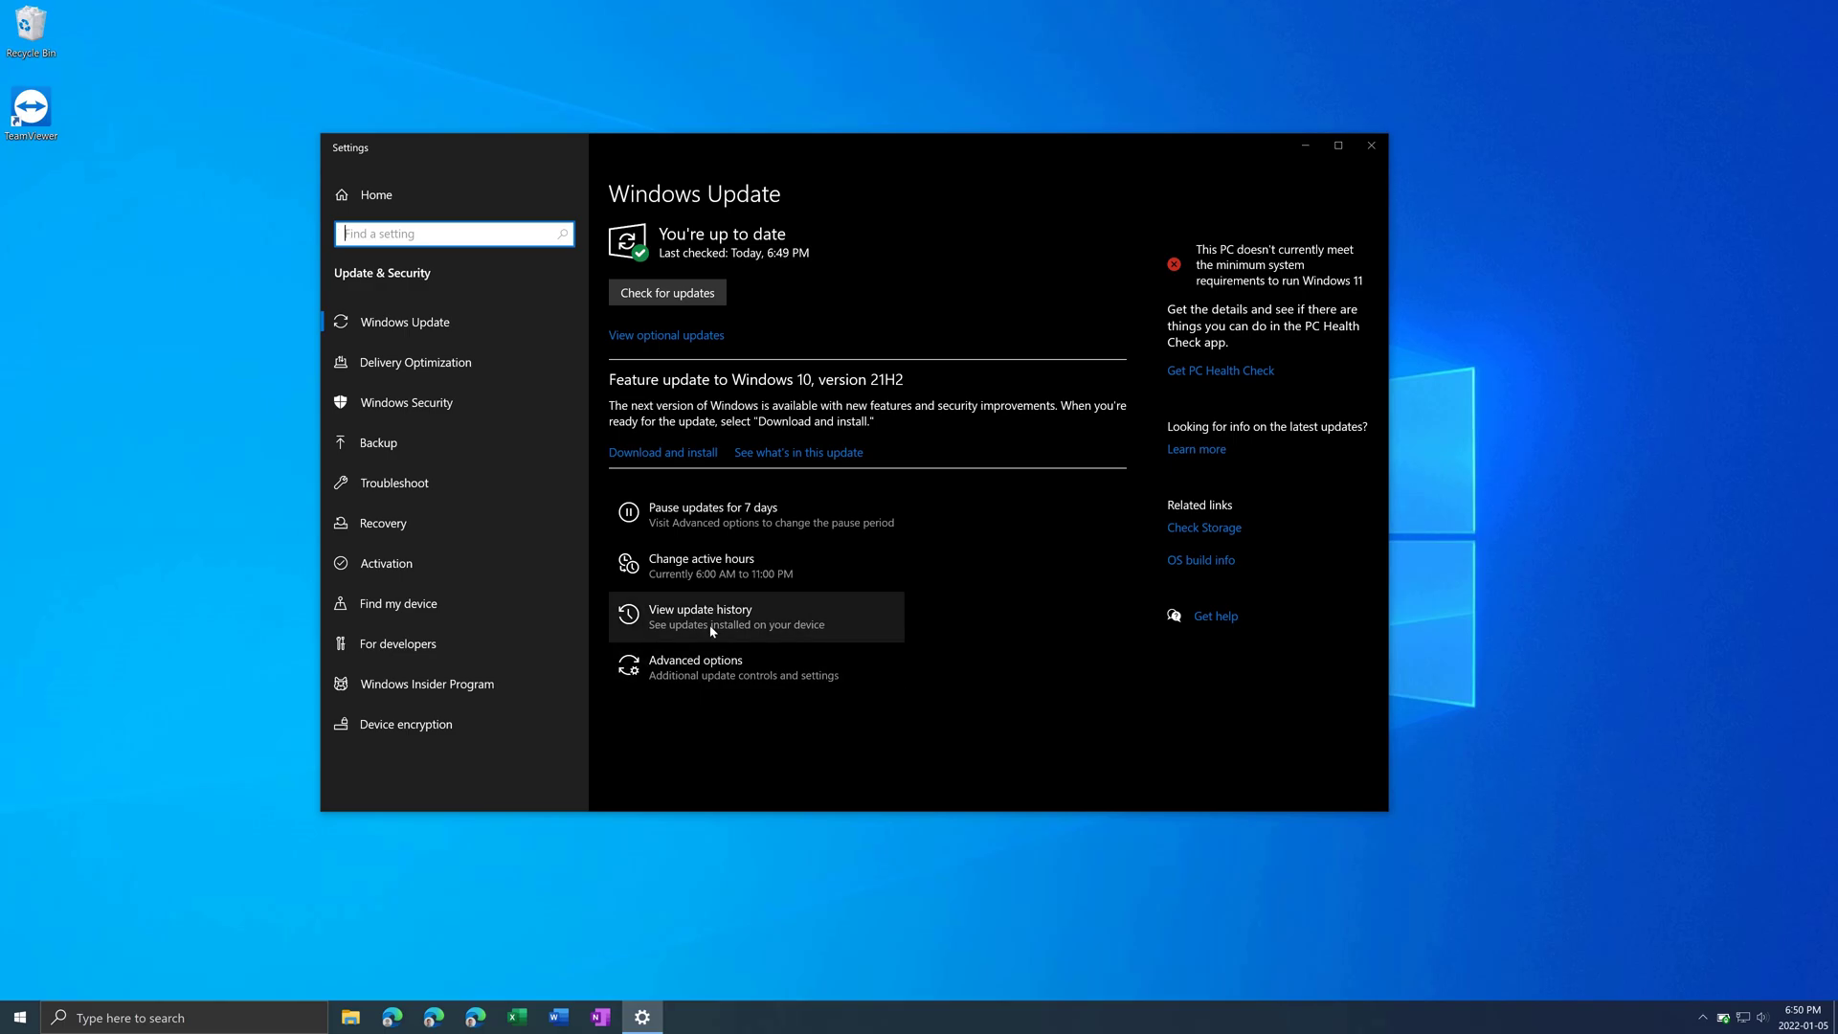
click(715, 672)
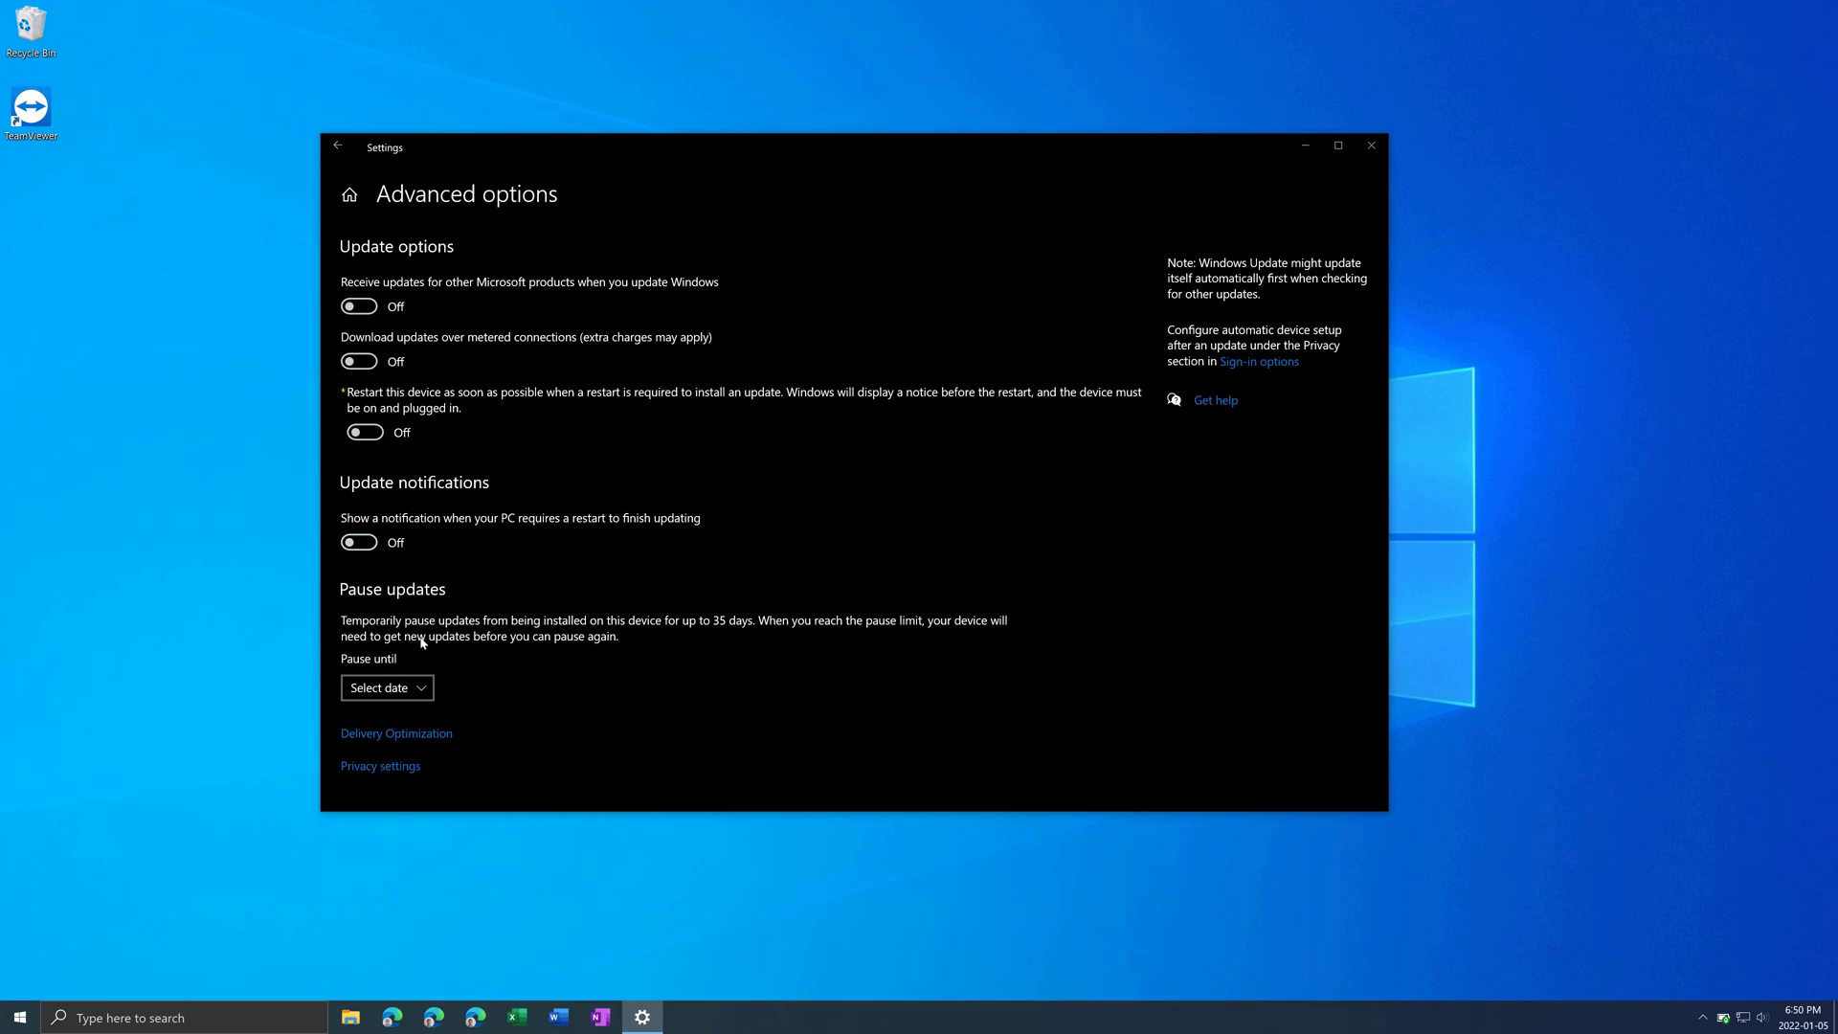
Set Pause until to February 9, 2022, confirm it, and return to the Windows Update overview
click(416, 699)
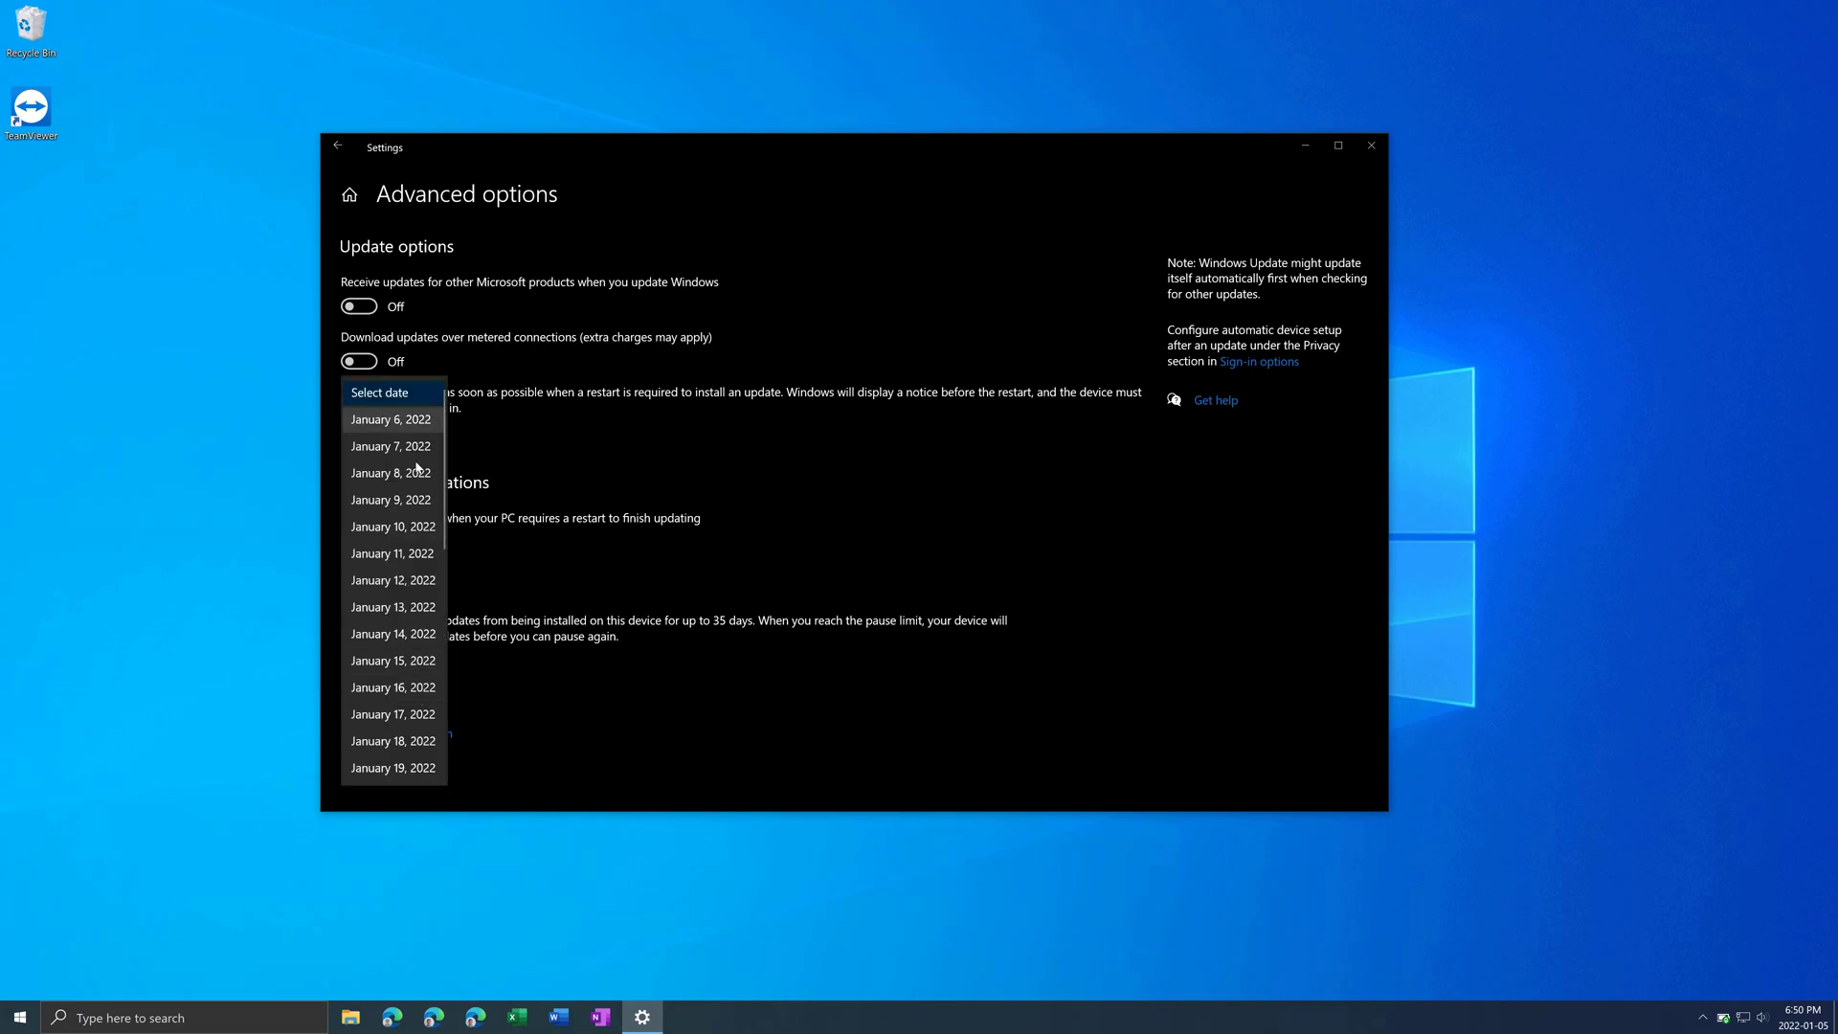
scroll(415, 526, down, 2)
scroll(413, 534, down, 3)
scroll(412, 539, down, 2)
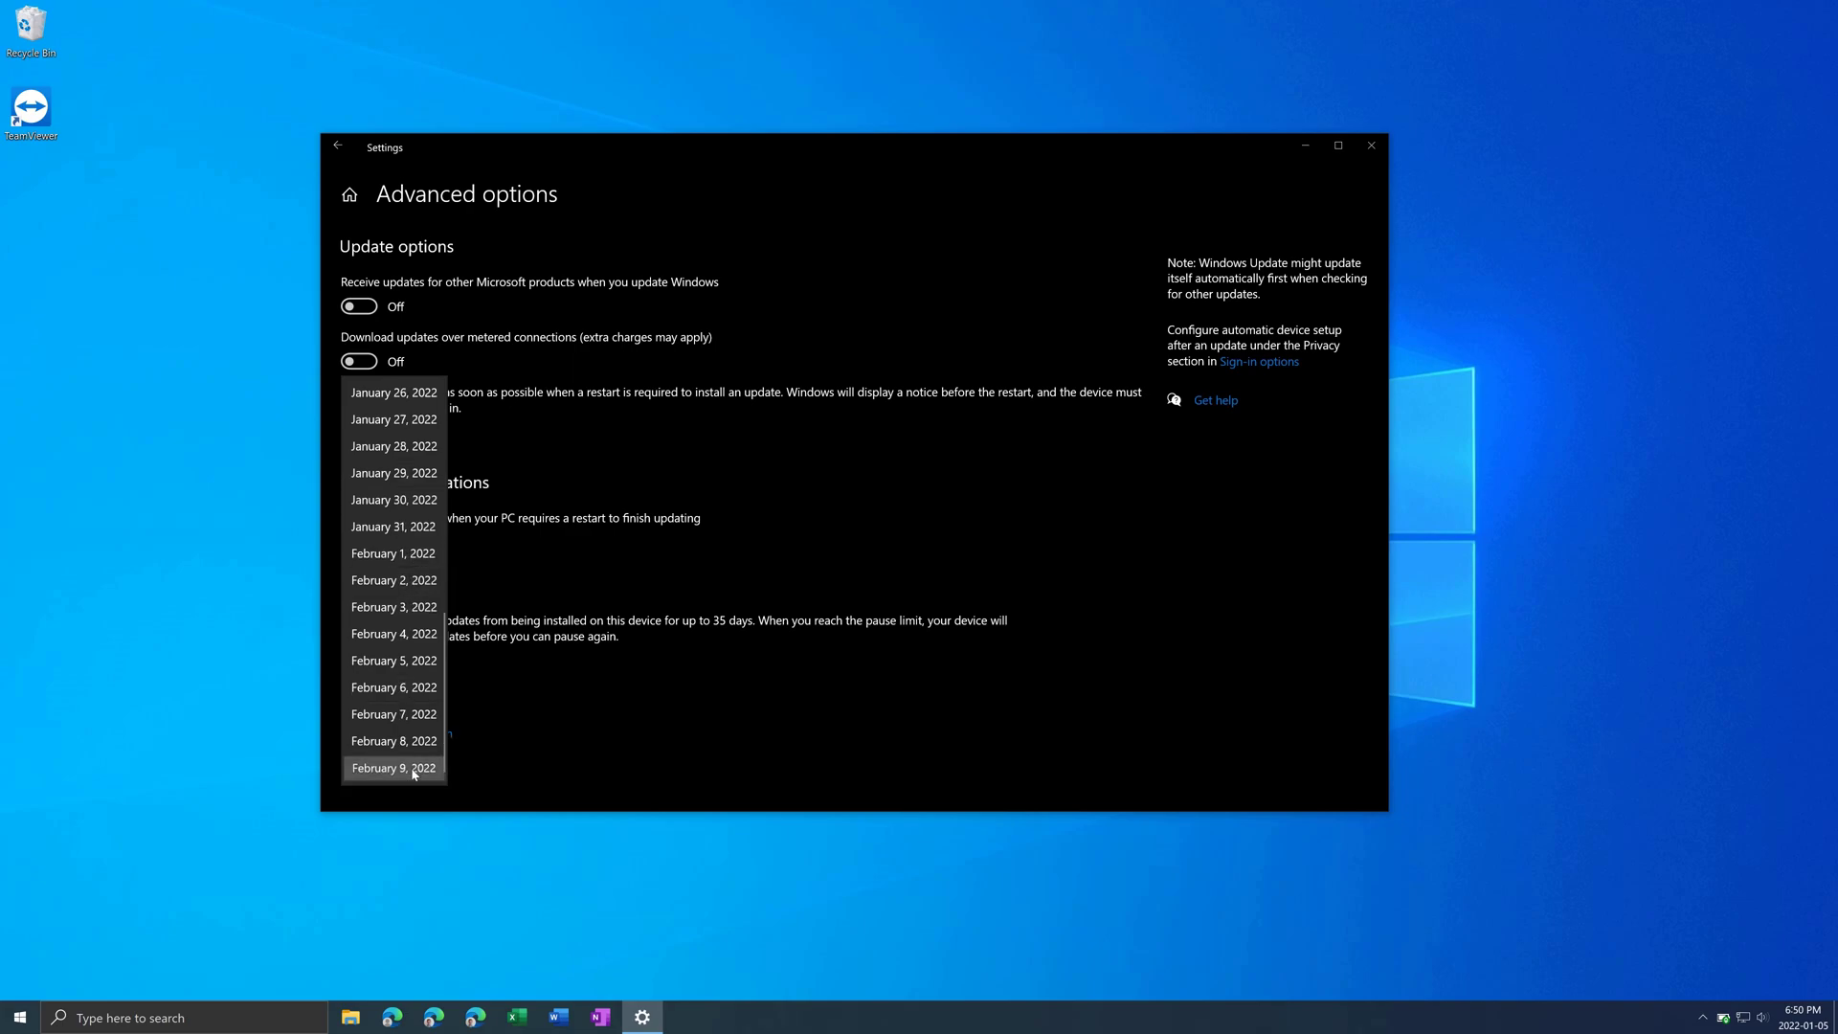
click(417, 769)
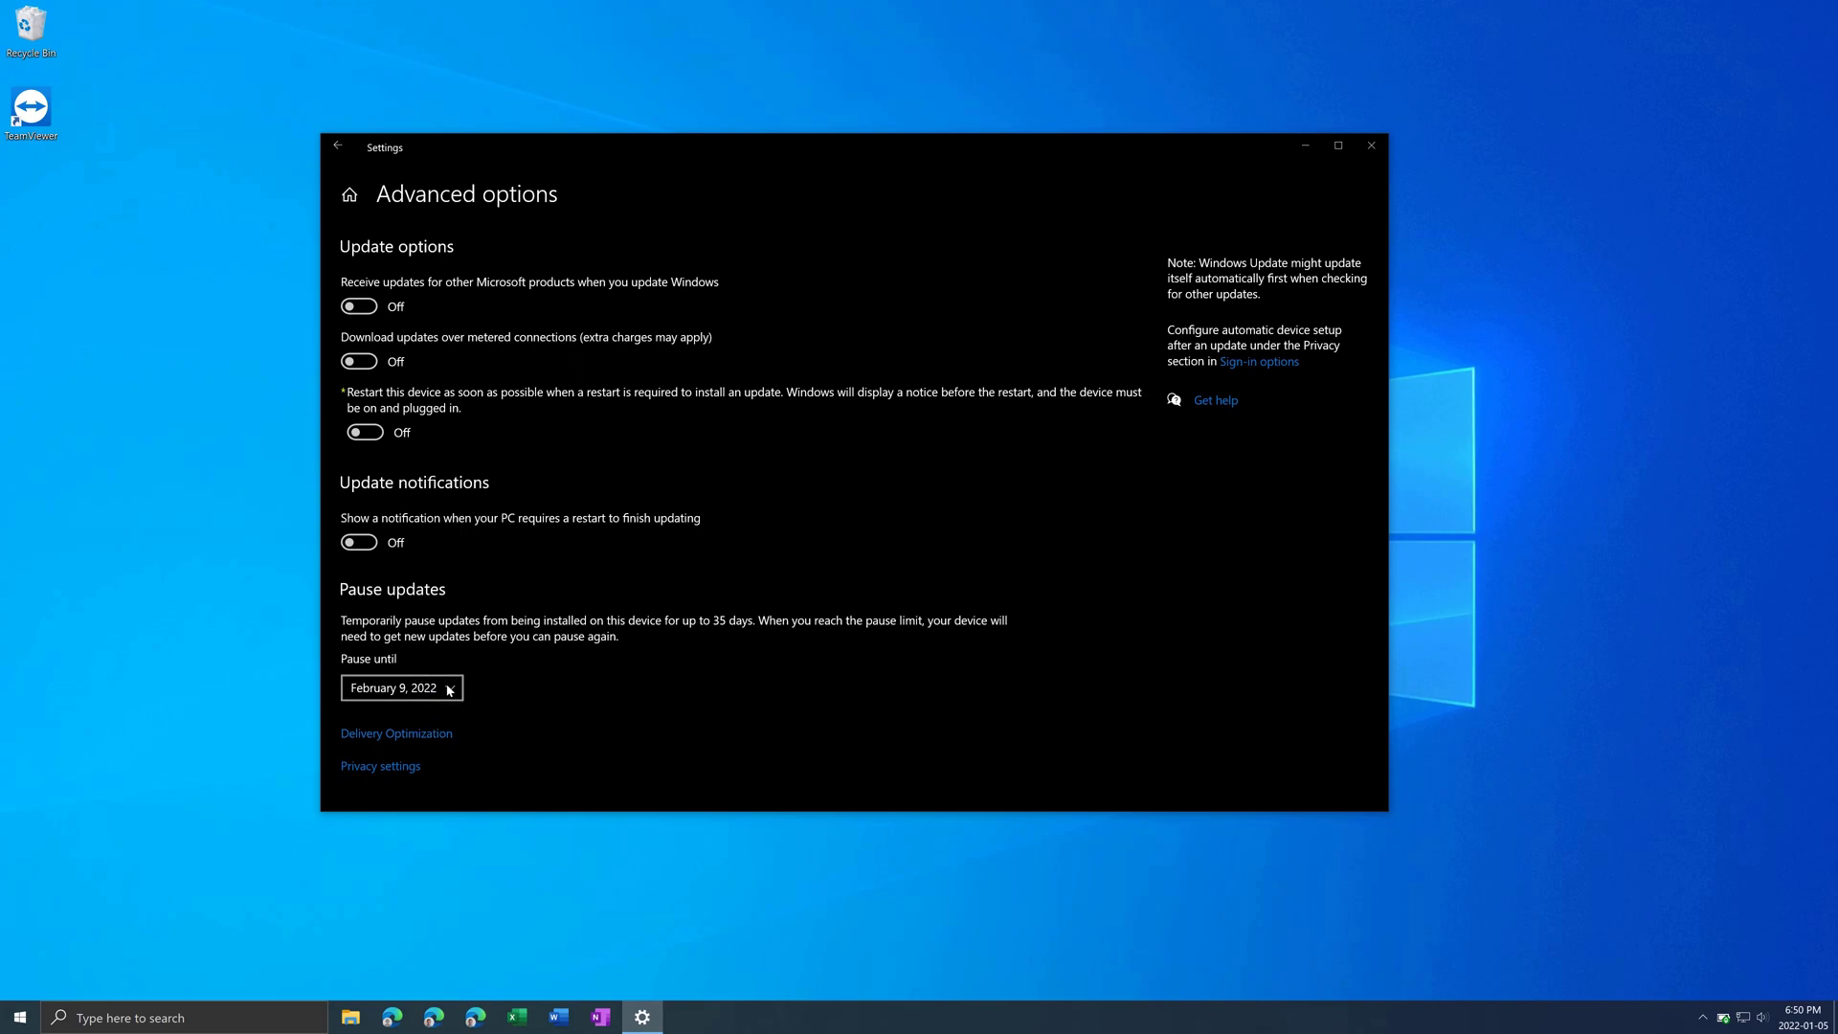
click(444, 687)
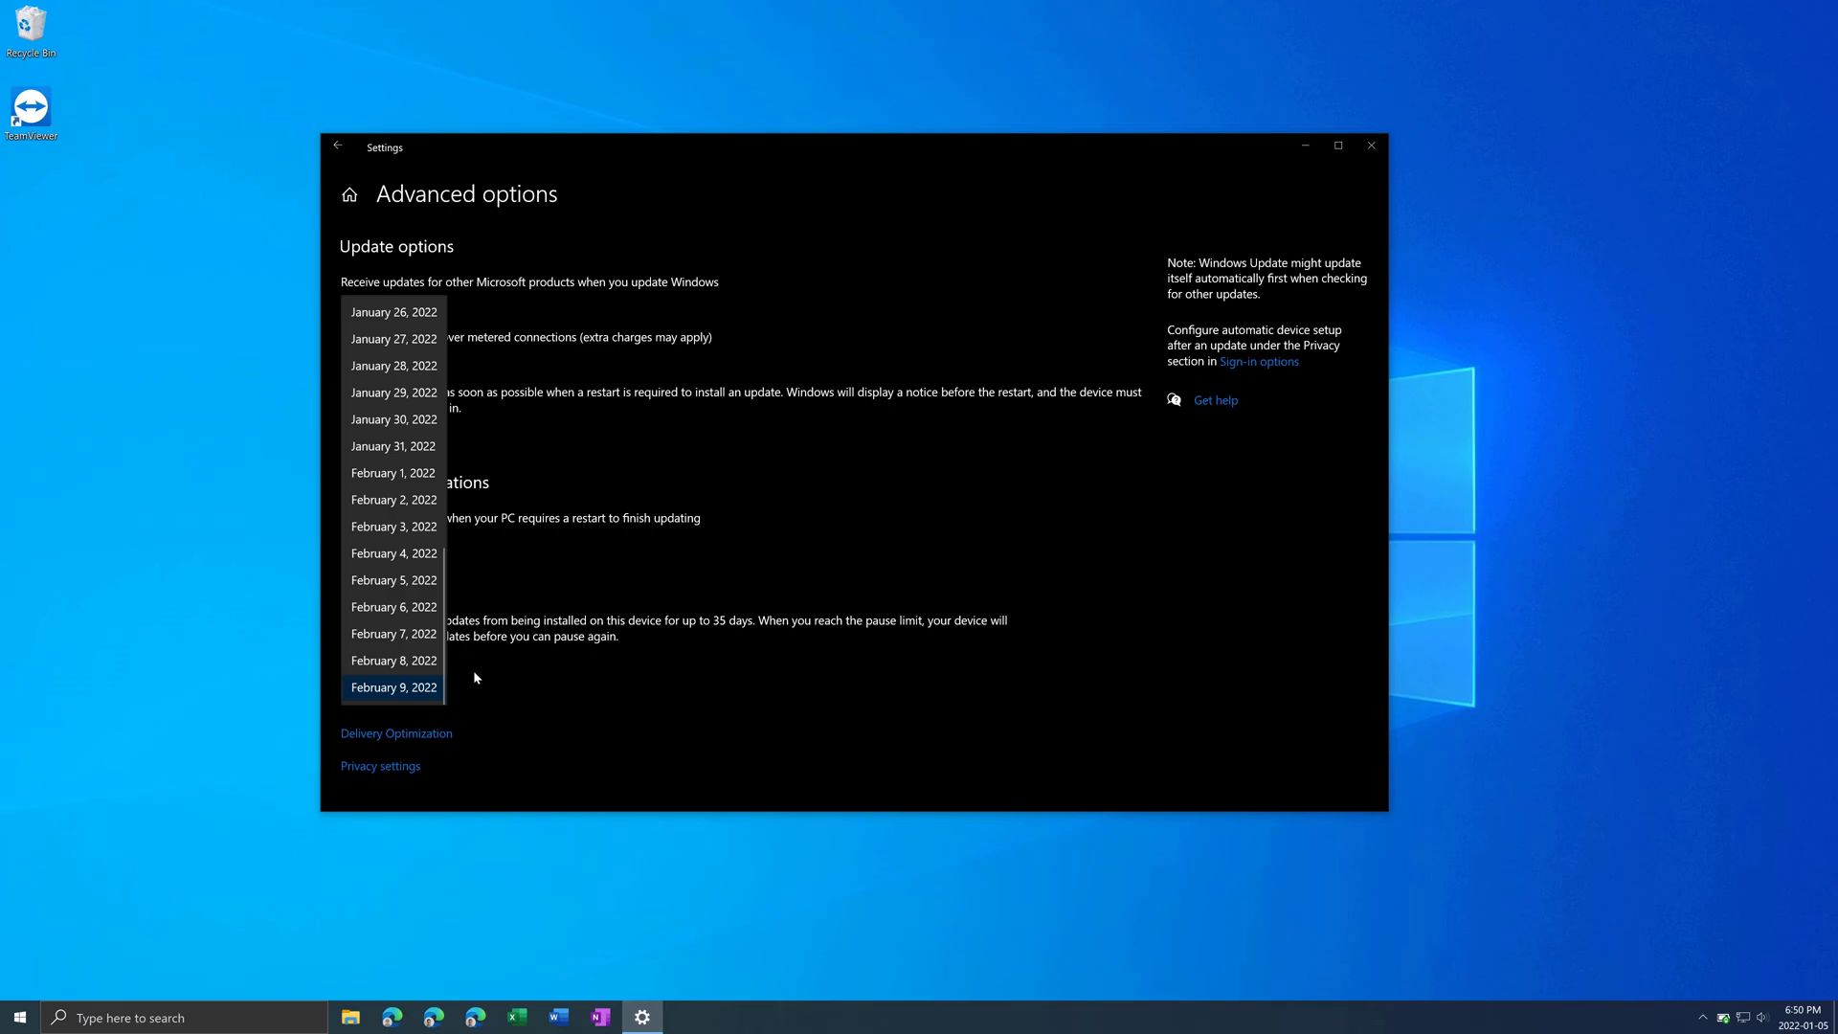
click(474, 676)
click(336, 146)
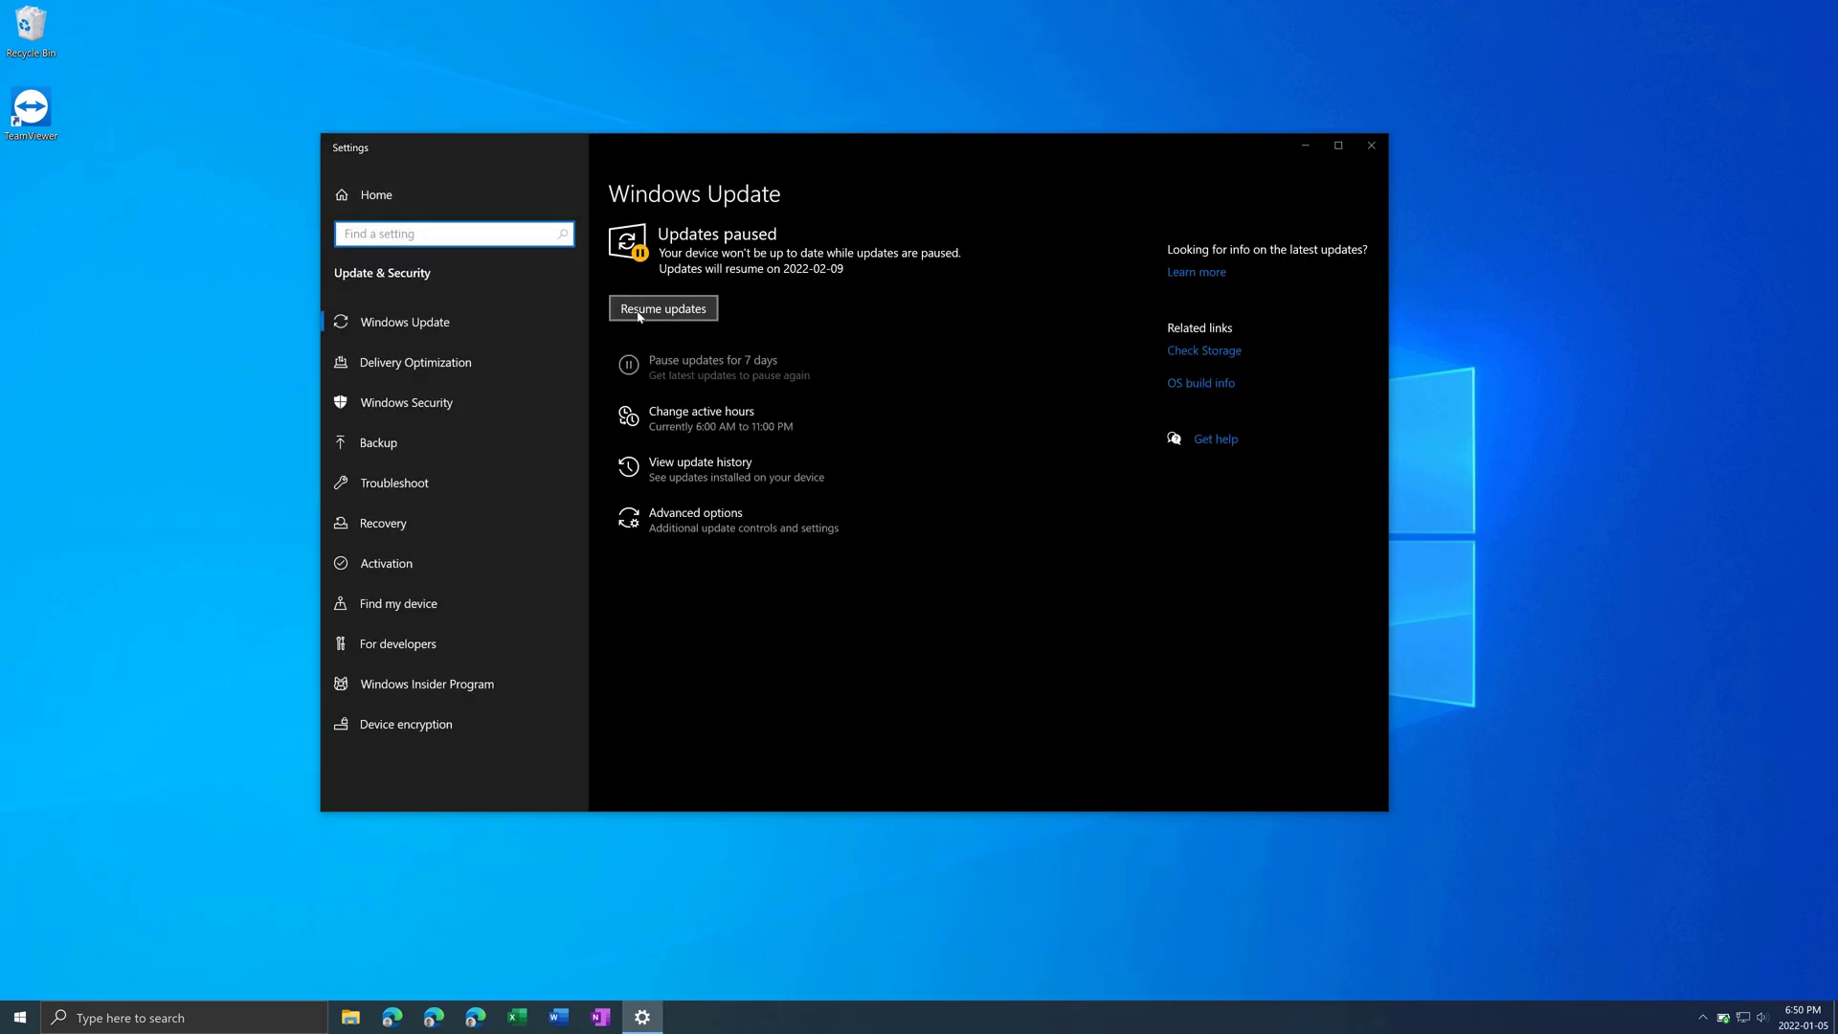
Resume updates so the PC reports it is up to date again
click(641, 318)
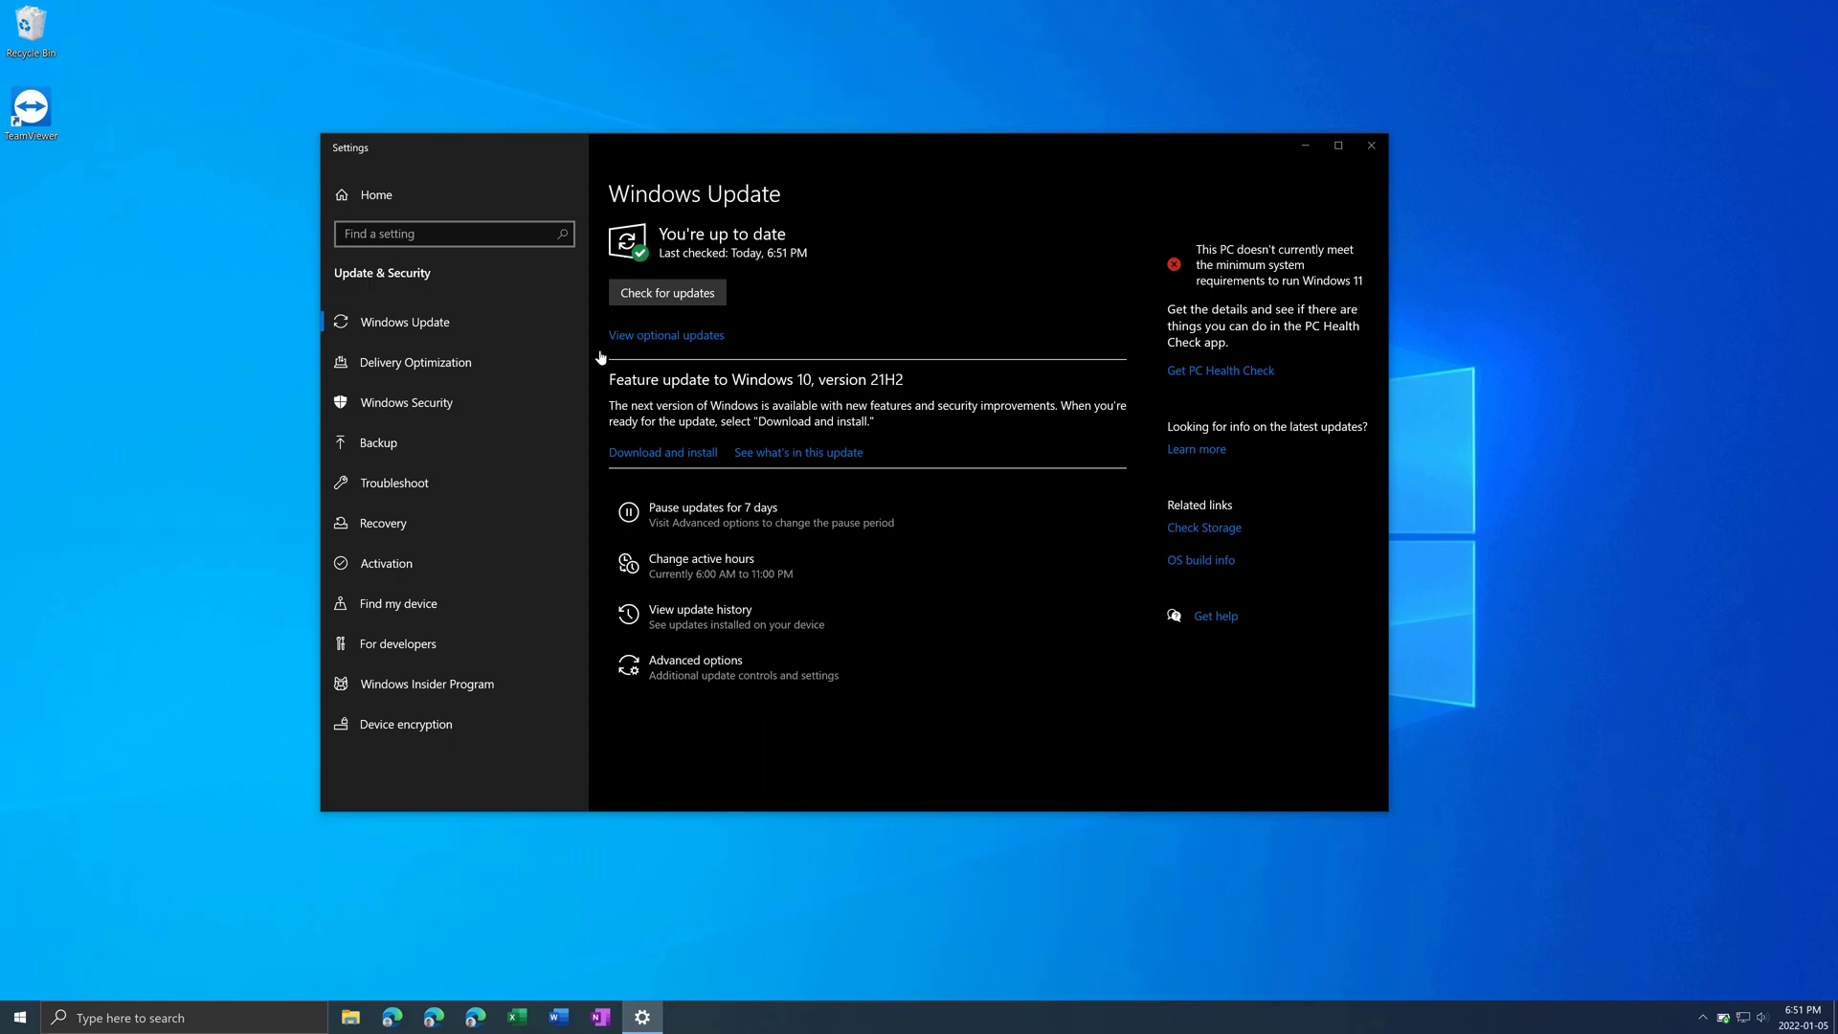
Bring up the Start menu with its app list over Settings
click(24, 1015)
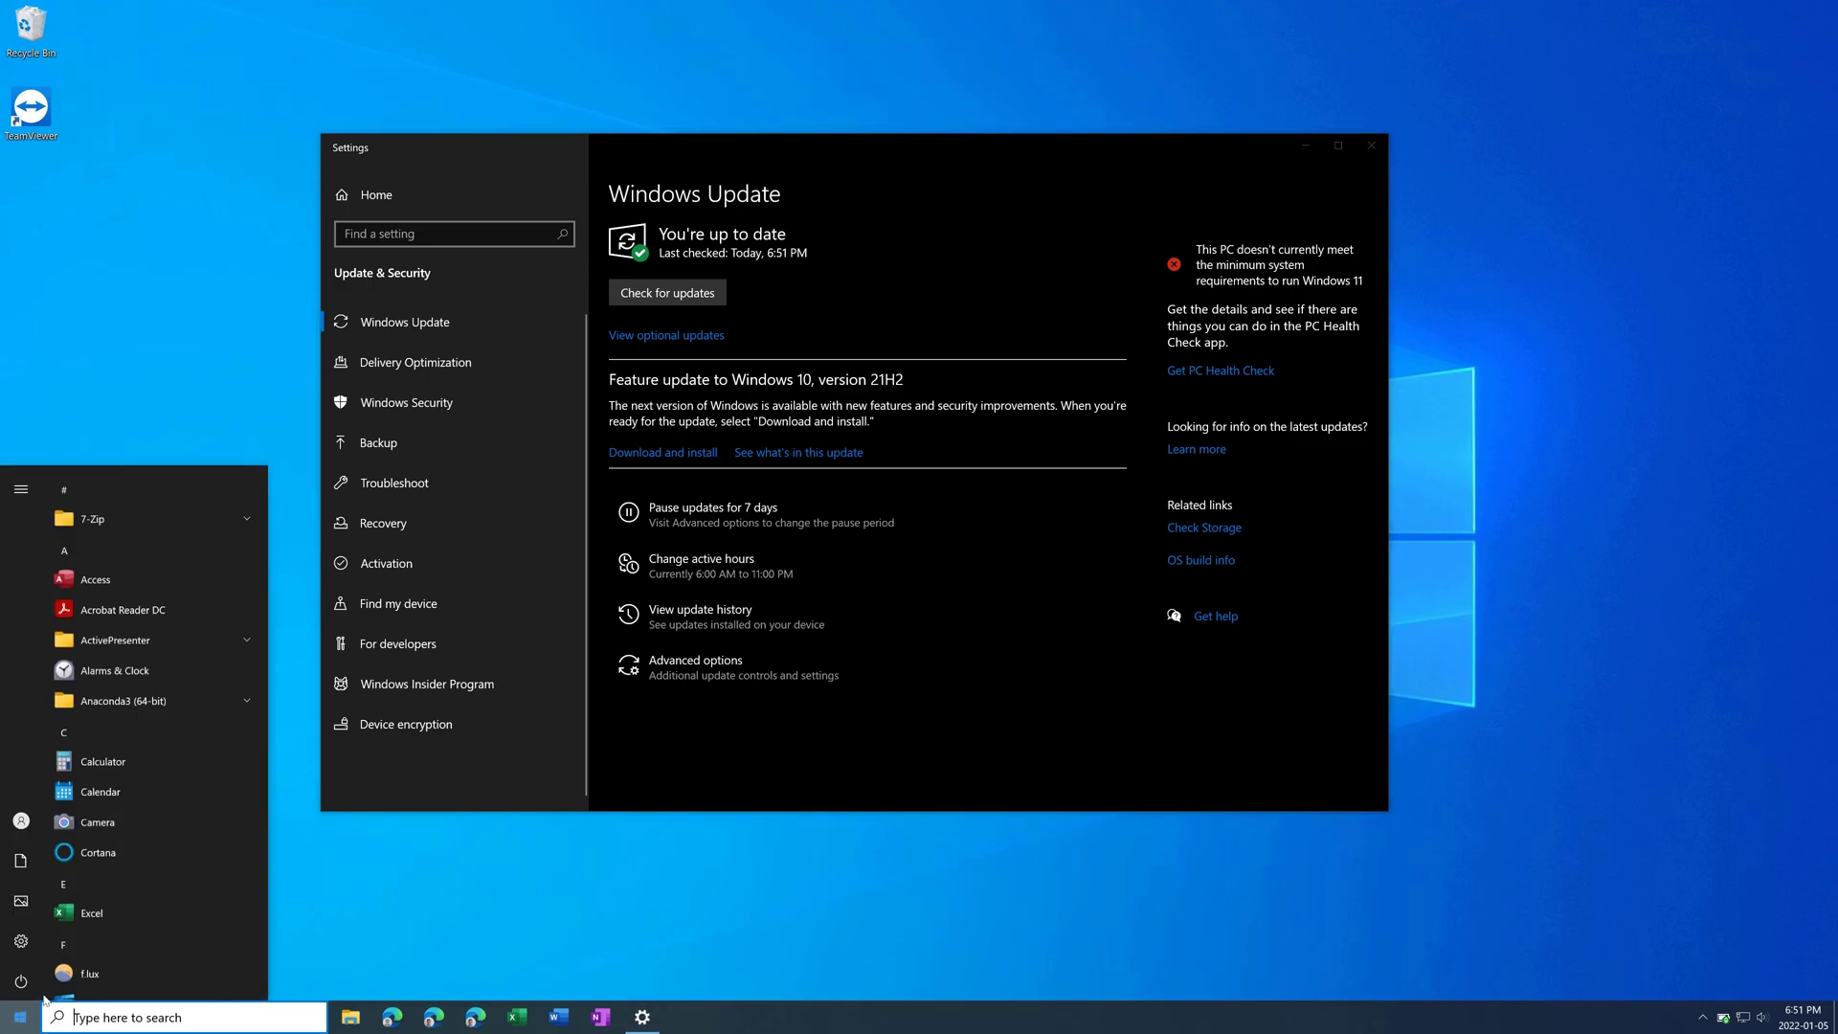